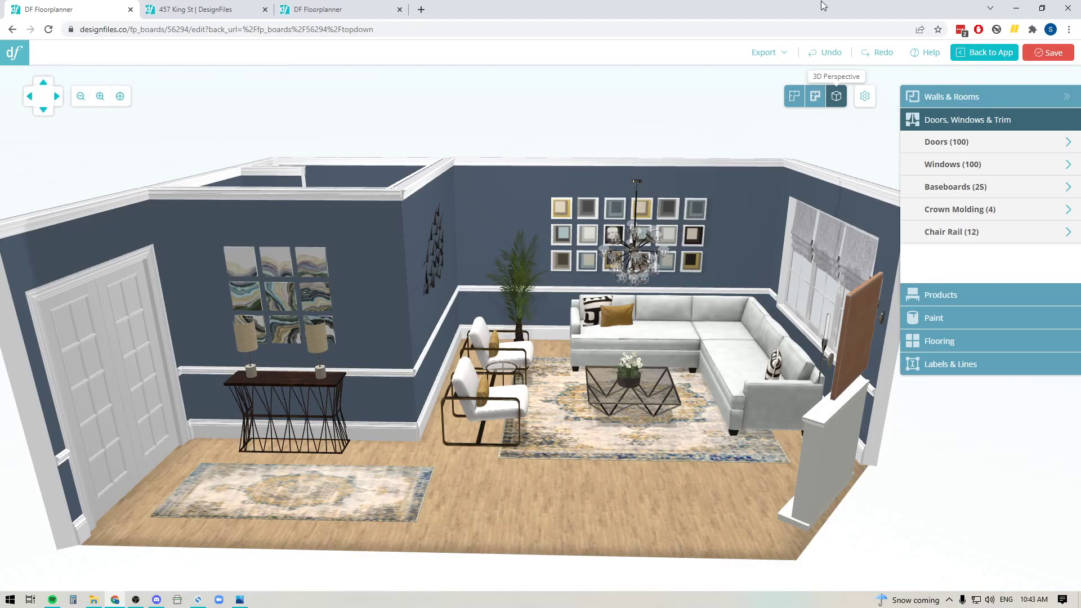
# - Recolour the Taylor Sectional 8101 with a muted slate purple, #4C4F75
pyautogui.moveTo(916, 470); pyautogui.dragTo(658, 314)
pyautogui.click(645, 292)
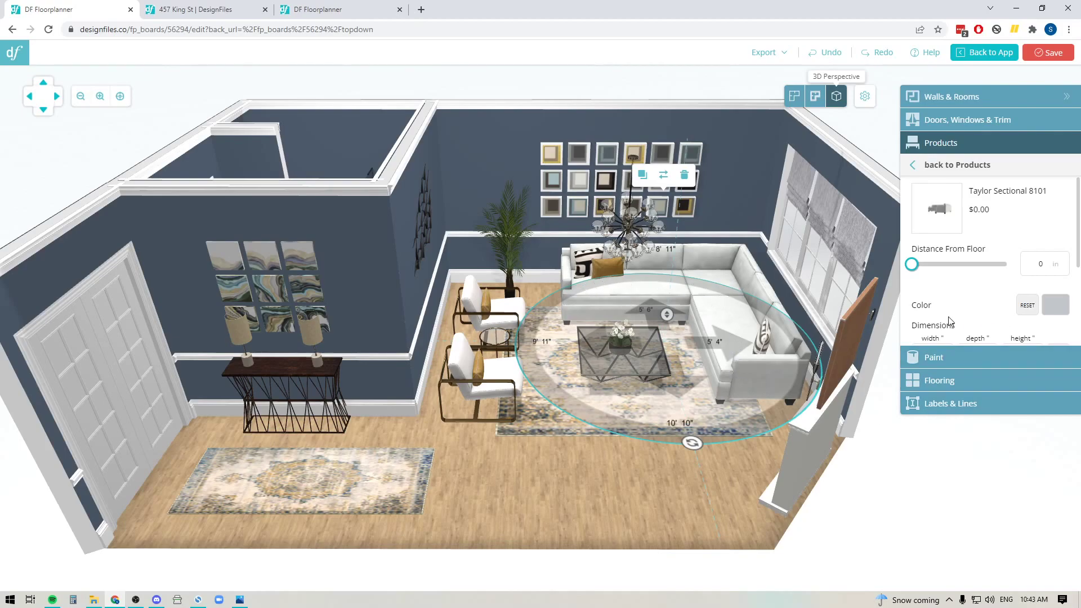
pyautogui.moveTo(935, 306); pyautogui.dragTo(908, 310)
pyautogui.click(1055, 305)
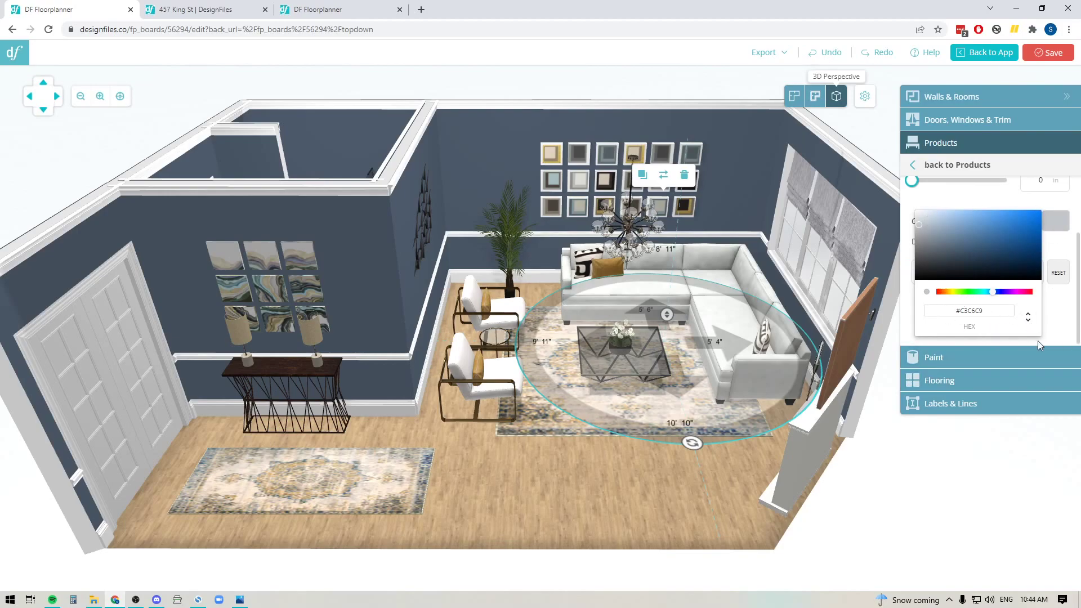
pyautogui.moveTo(986, 310); pyautogui.dragTo(963, 308)
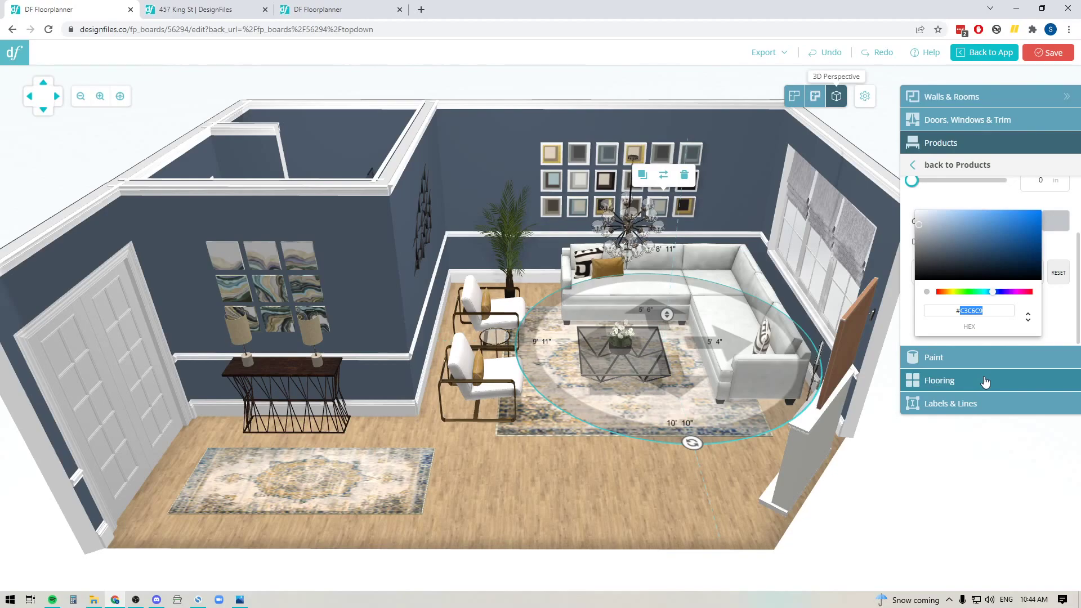
pyautogui.moveTo(996, 295)
pyautogui.mouseDown()
pyautogui.moveTo(964, 298)
pyautogui.moveTo(986, 302)
pyautogui.mouseUp()
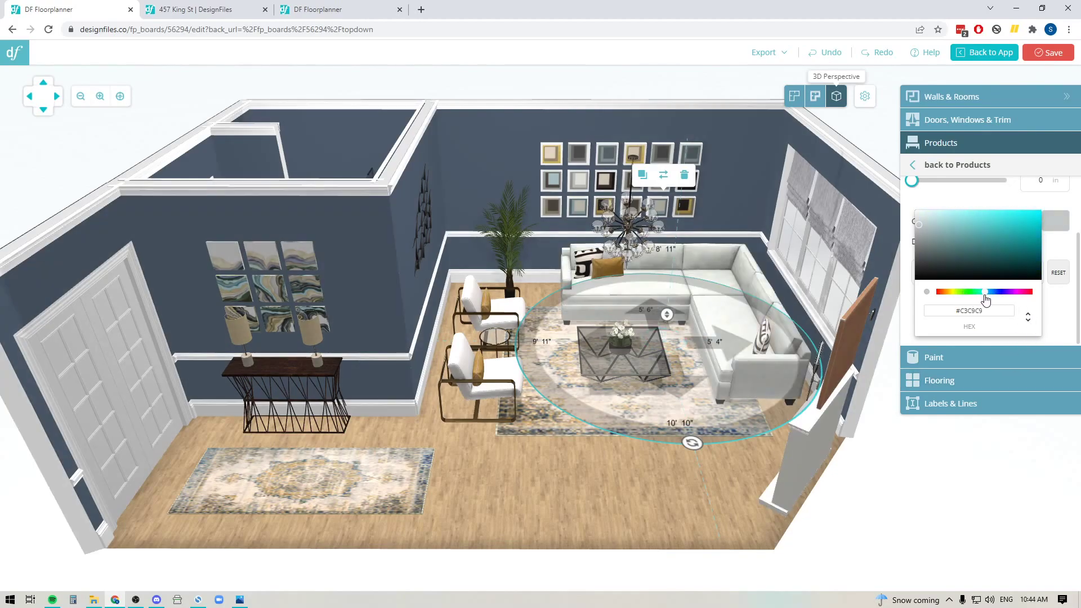
pyautogui.moveTo(1010, 258); pyautogui.dragTo(960, 248)
pyautogui.click(1000, 291)
pyautogui.click(992, 265)
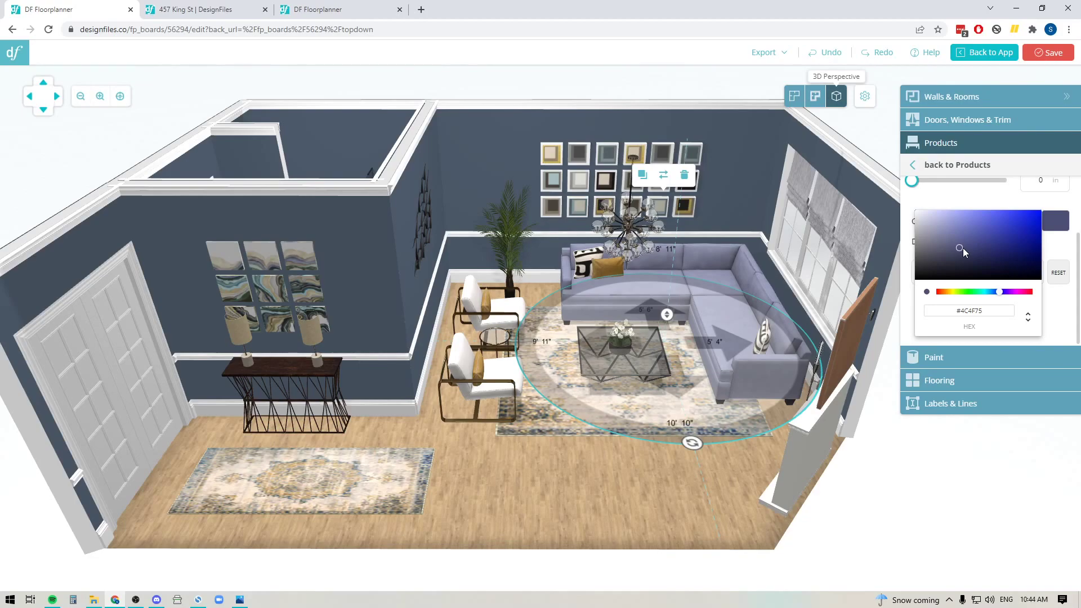
# - Set the sectional sofa's colour to light grey #C9CACE and deselect the sofa
pyautogui.moveTo(963, 248); pyautogui.dragTo(990, 225)
pyautogui.click(989, 260)
pyautogui.click(917, 225)
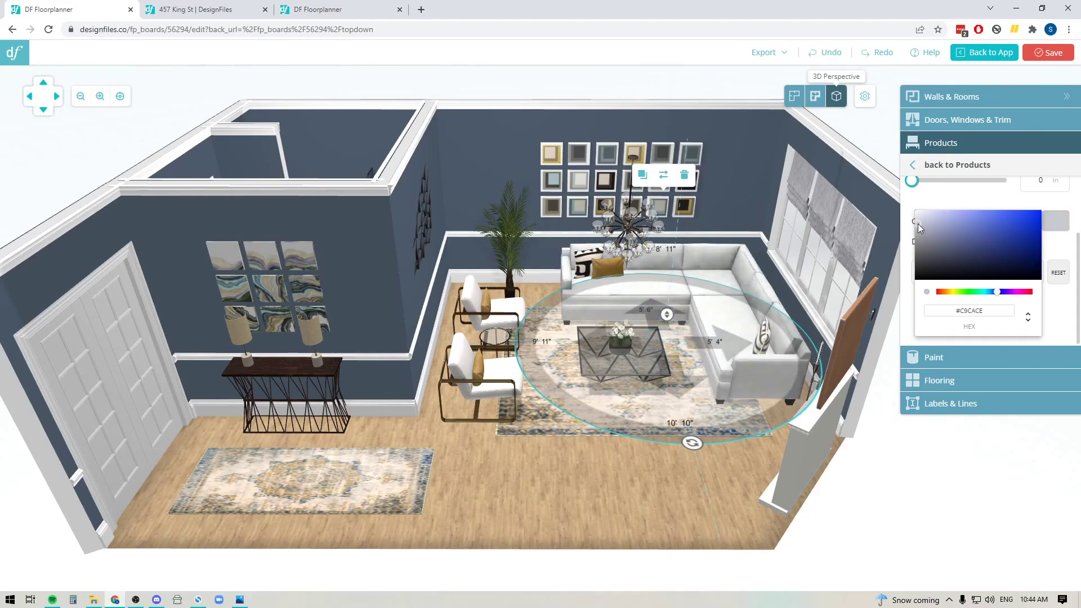
pyautogui.click(596, 511)
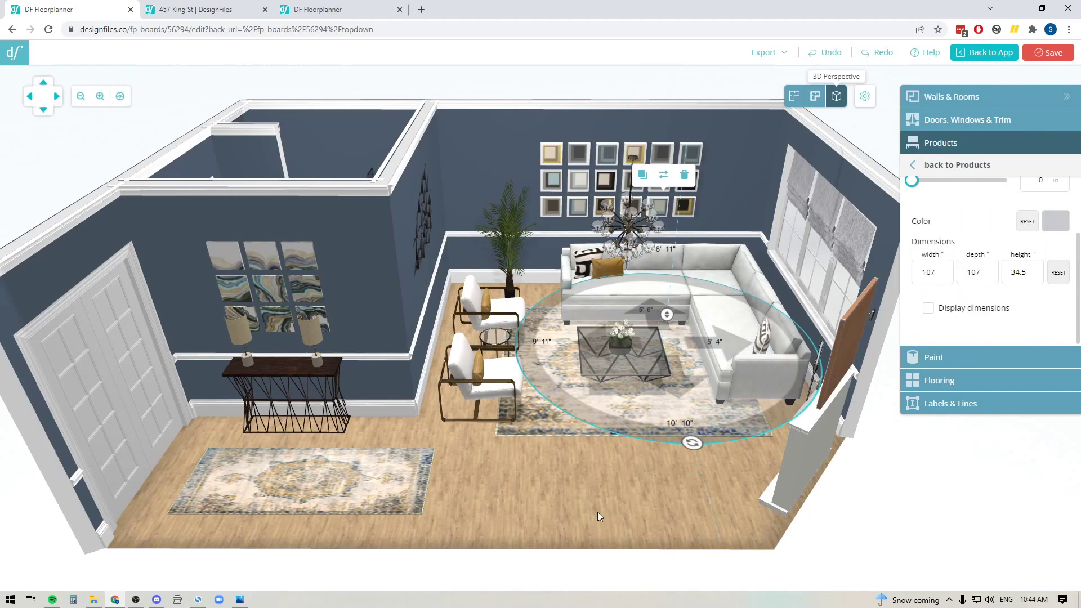
pyautogui.click(596, 511)
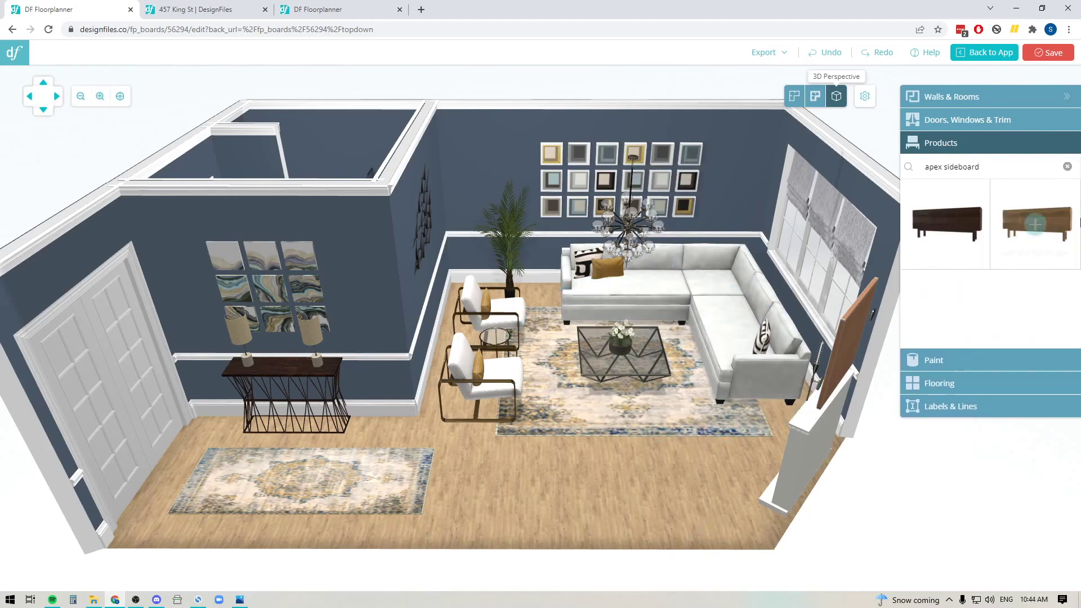
# - Place the lighter Apex Sideboard on the floor in front of the living room rug and tint it near-white, #FBFBFB
pyautogui.moveTo(1035, 225); pyautogui.dragTo(611, 471)
pyautogui.moveTo(516, 462); pyautogui.dragTo(616, 513)
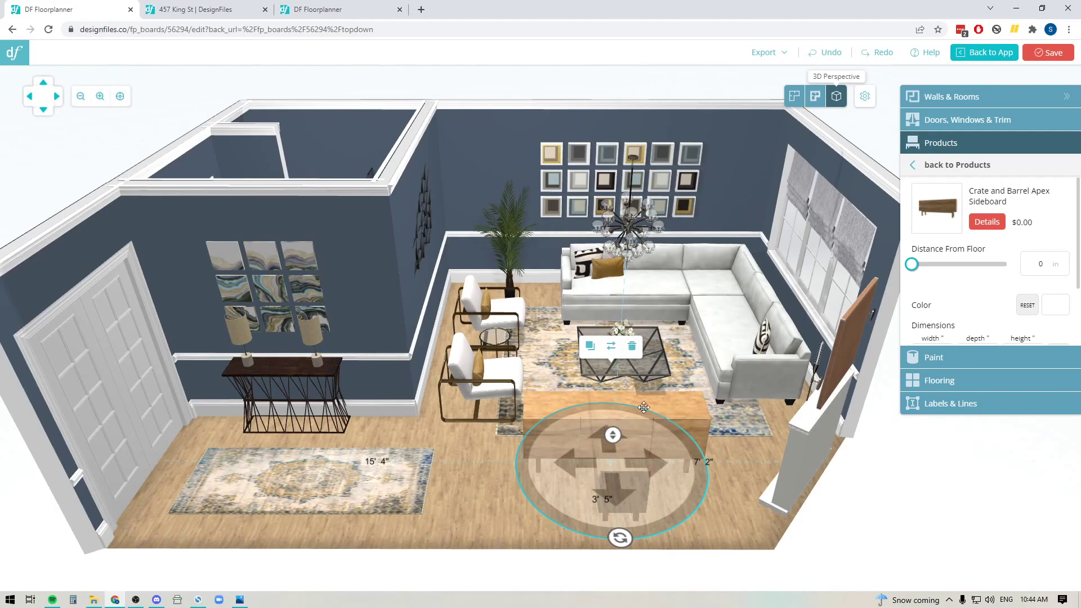
pyautogui.click(1054, 305)
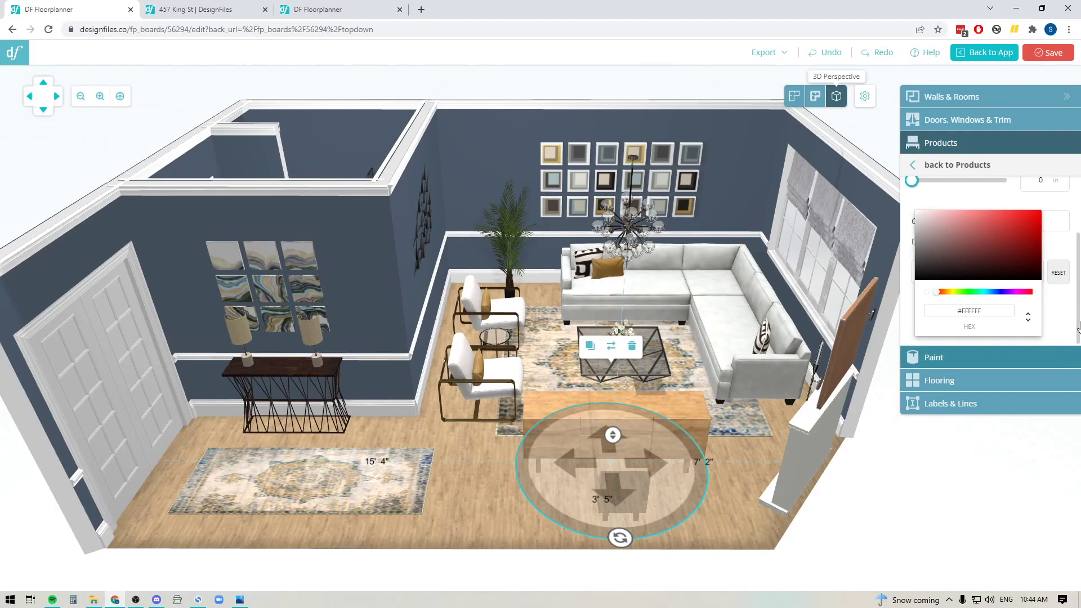
pyautogui.click(947, 260)
pyautogui.click(963, 227)
pyautogui.click(966, 267)
pyautogui.click(996, 252)
pyautogui.click(1017, 226)
pyautogui.click(1017, 262)
pyautogui.click(992, 263)
pyautogui.moveTo(965, 260); pyautogui.dragTo(916, 213)
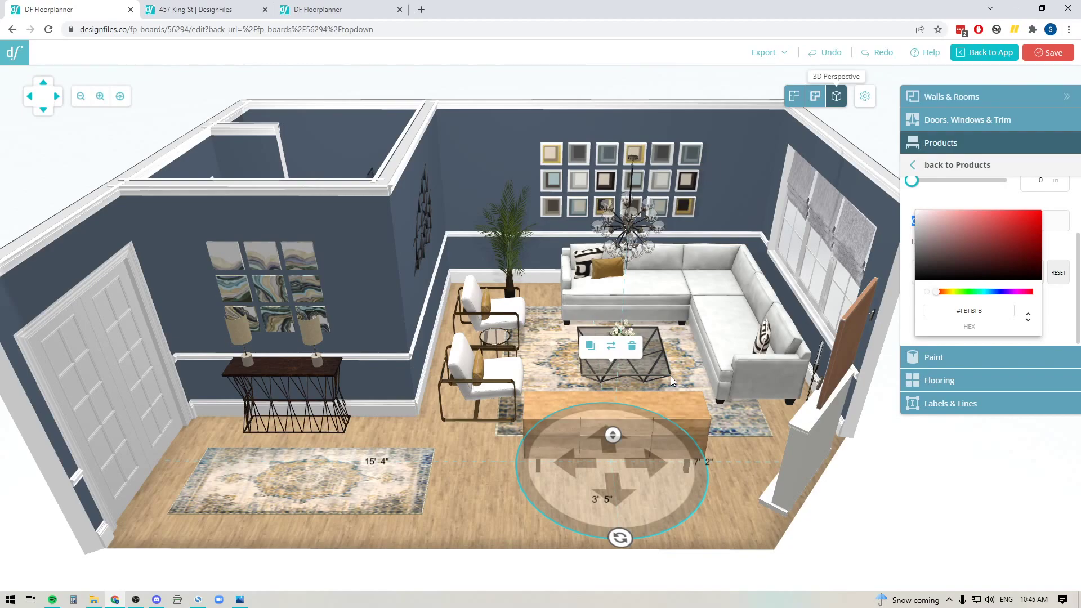
# - Set the Apex Sideboard's colour to dark olive brown #3D3413
pyautogui.moveTo(944, 263)
pyautogui.mouseDown()
pyautogui.moveTo(976, 249)
pyautogui.moveTo(1013, 274)
pyautogui.moveTo(1028, 256)
pyautogui.mouseUp()
pyautogui.click(954, 292)
pyautogui.click(1002, 264)
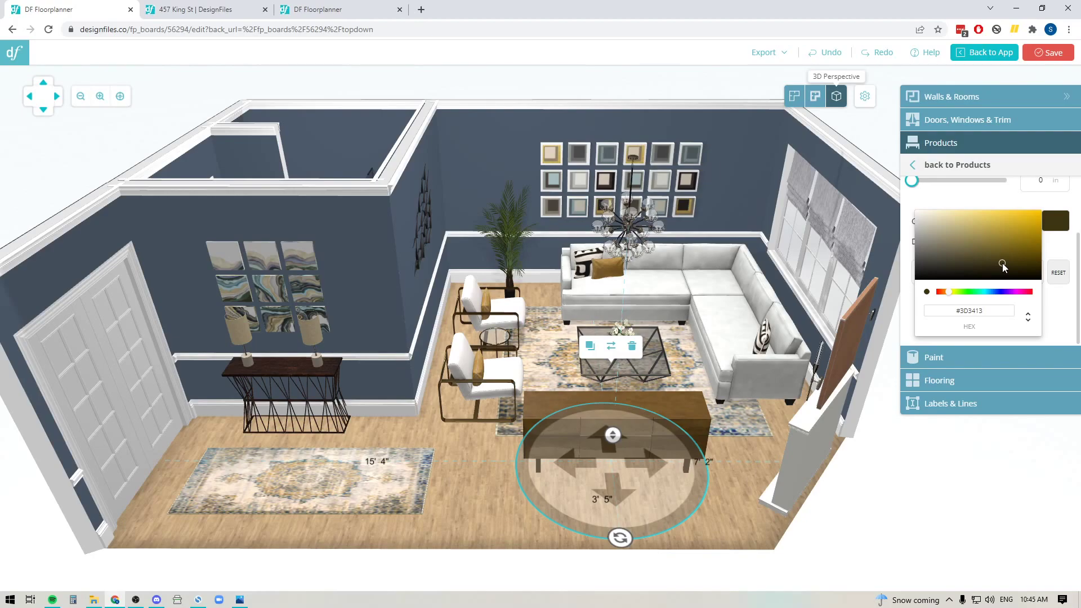
pyautogui.click(732, 491)
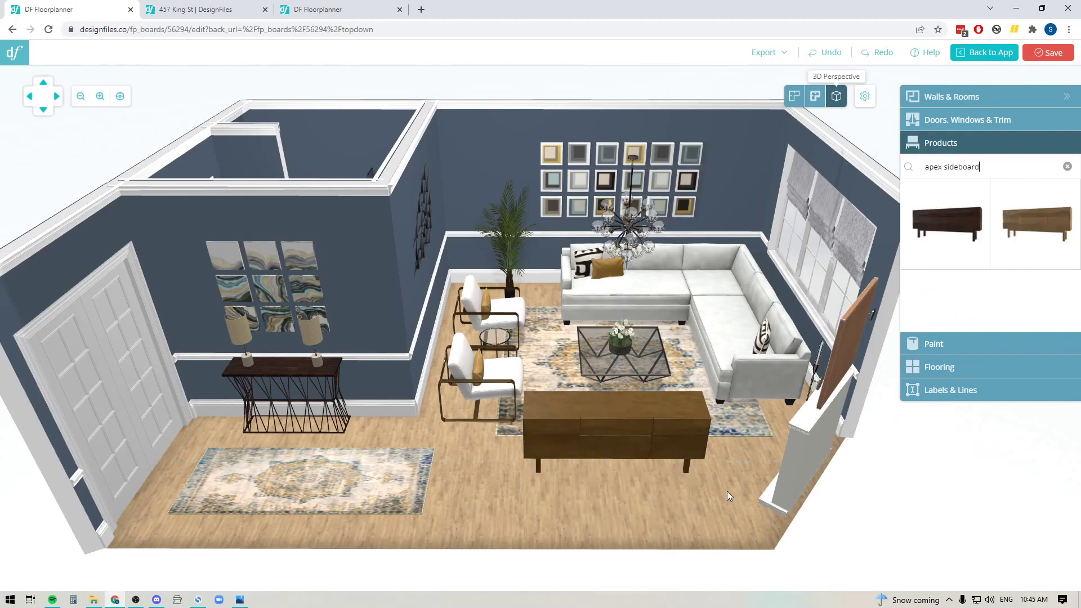
# - Delete the Apex Sideboard from the living room
pyautogui.click(646, 432)
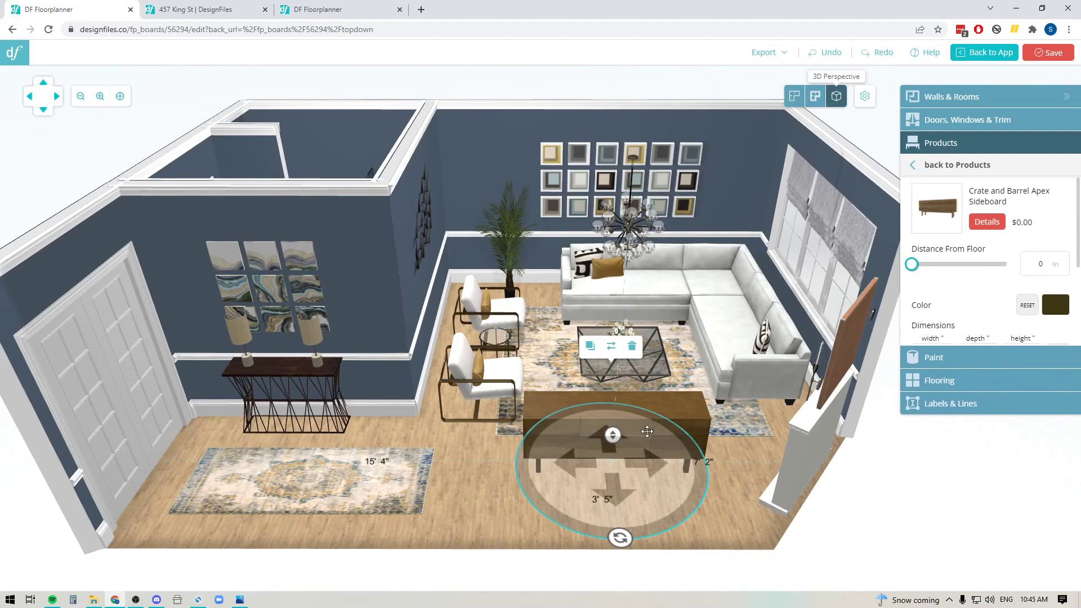
pyautogui.click(632, 346)
# - Select both Miles chairs together with their Vedika throw pillows as one group
pyautogui.moveTo(525, 451); pyautogui.dragTo(581, 505)
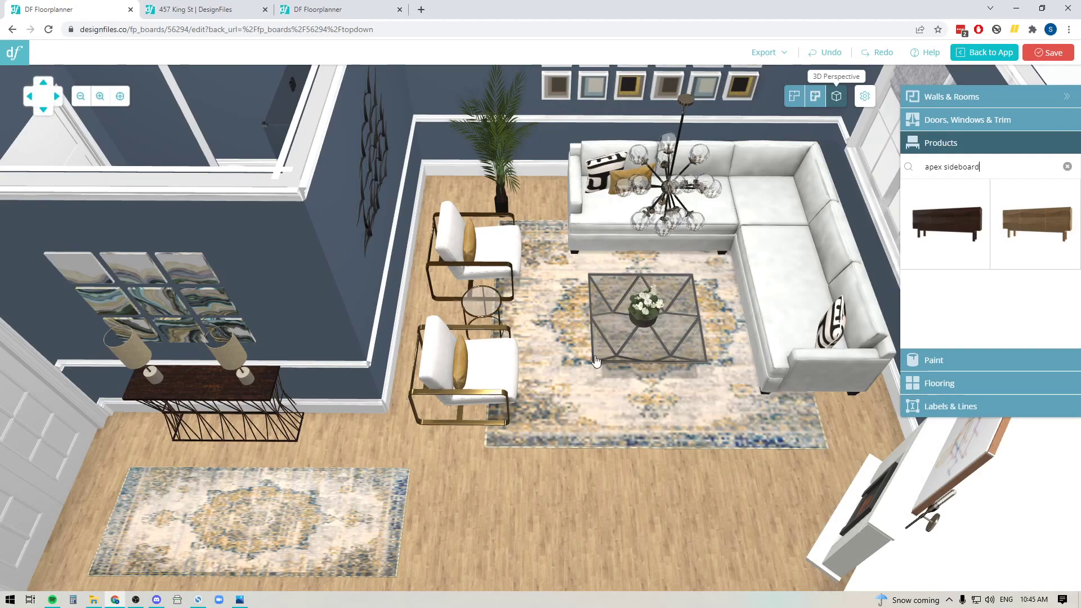
pyautogui.click(488, 372)
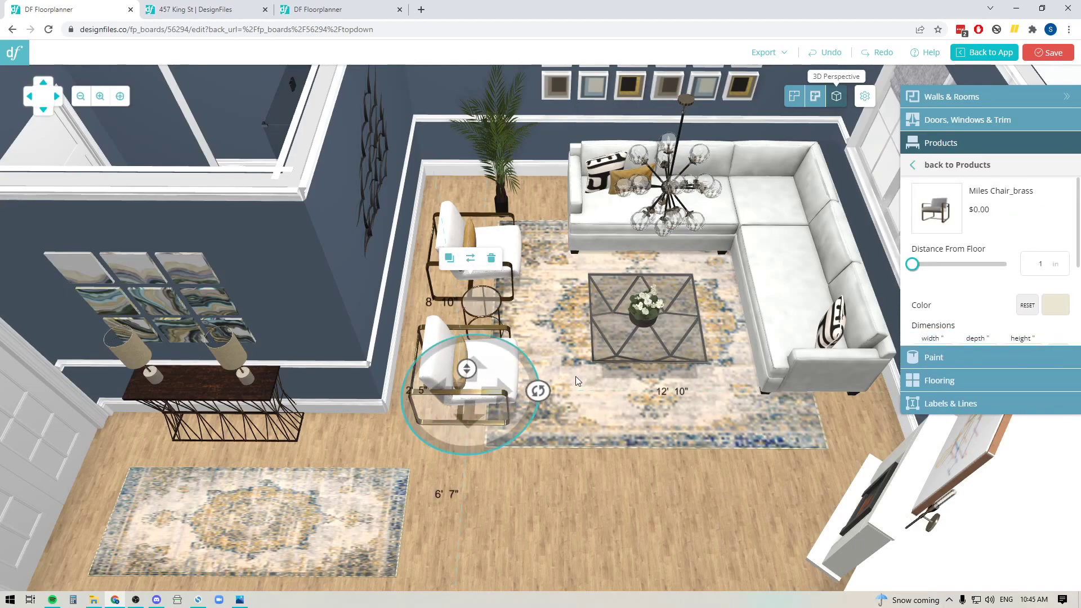
pyautogui.click(513, 524)
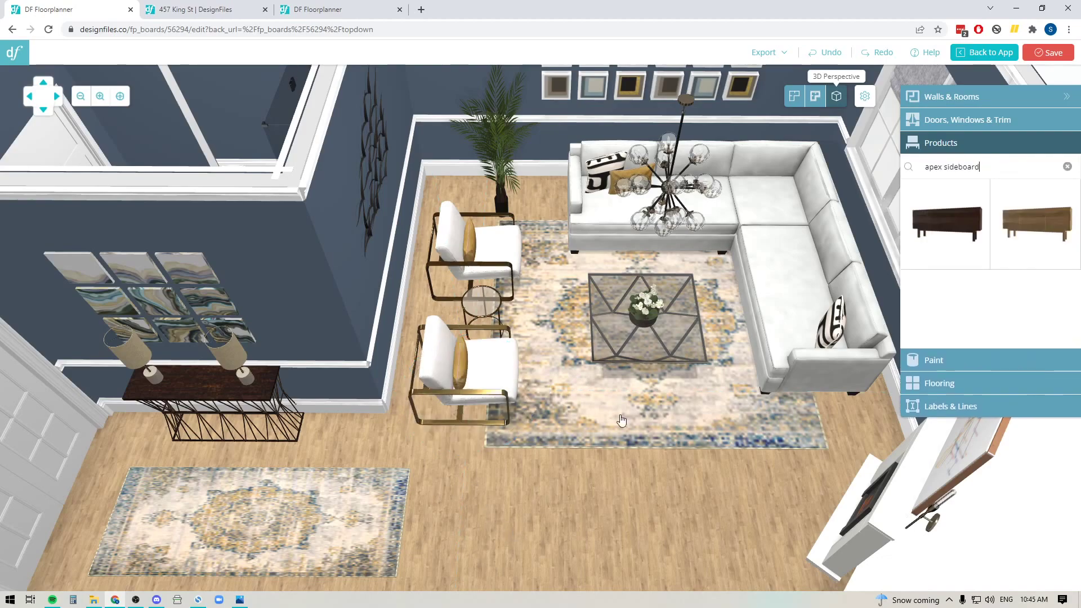
pyautogui.click(472, 243)
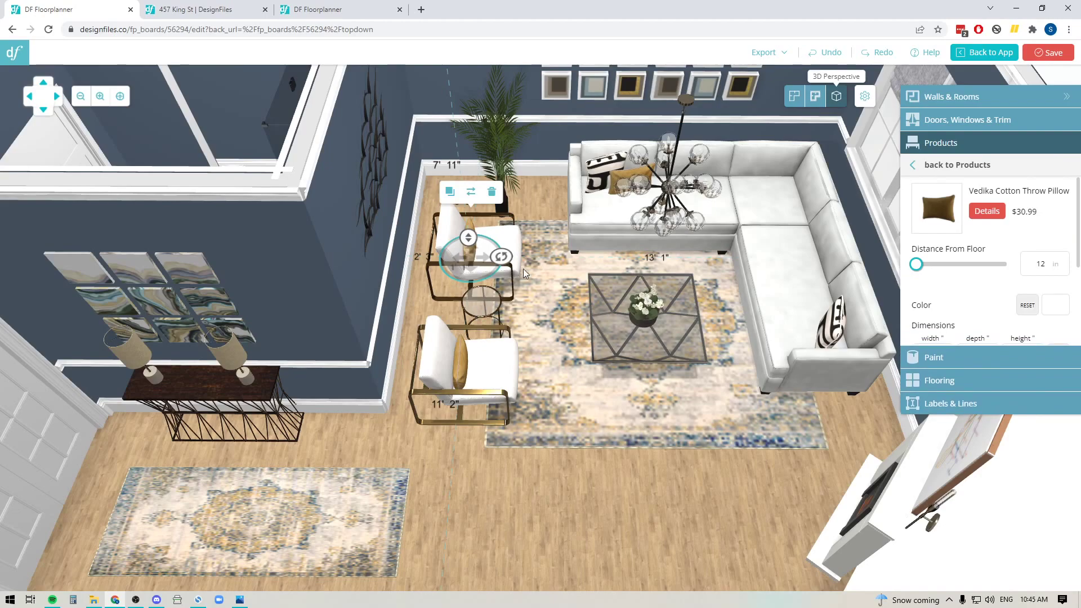
pyautogui.click(516, 234)
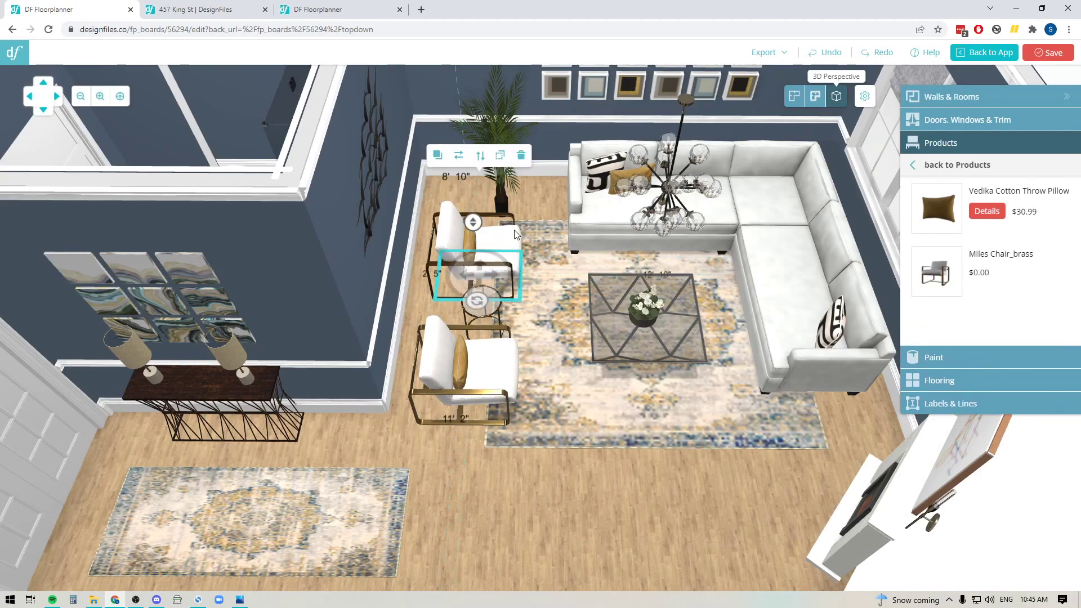
pyautogui.click(459, 356)
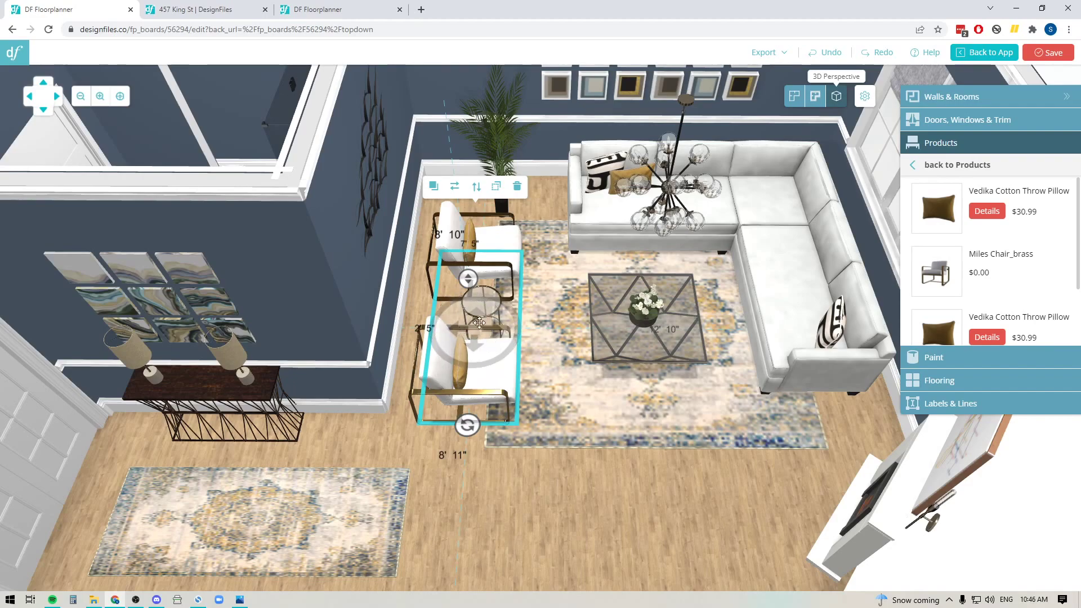
# - Try the chair group on the open floor near the fireplace, rotating it a quarter turn and back
pyautogui.moveTo(475, 335); pyautogui.dragTo(521, 457)
pyautogui.moveTo(518, 583); pyautogui.dragTo(644, 457)
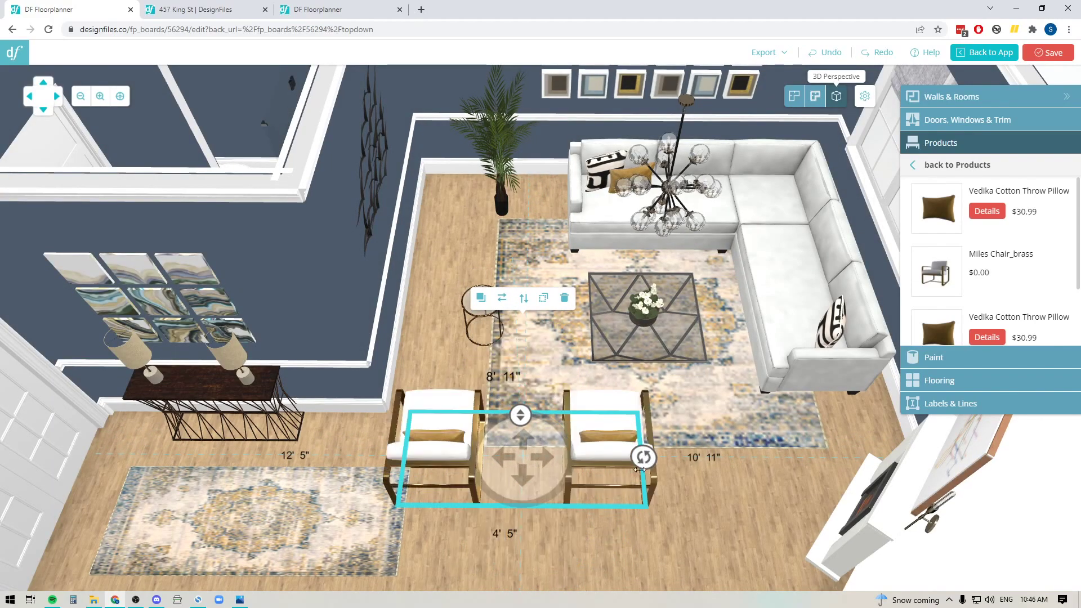
pyautogui.scroll(-5, 661, 351)
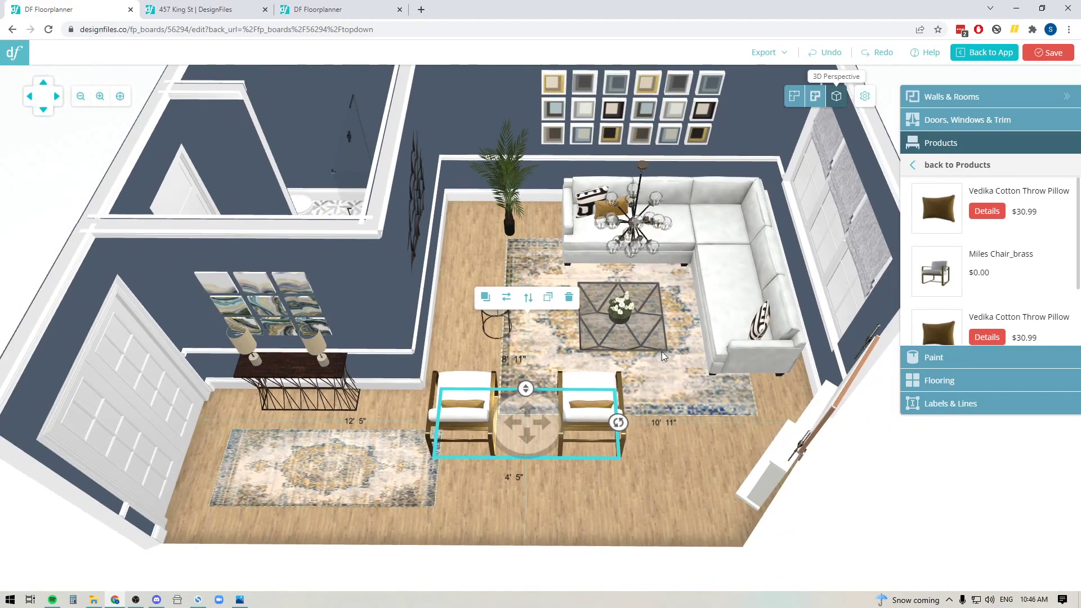
pyautogui.moveTo(541, 402); pyautogui.dragTo(617, 415)
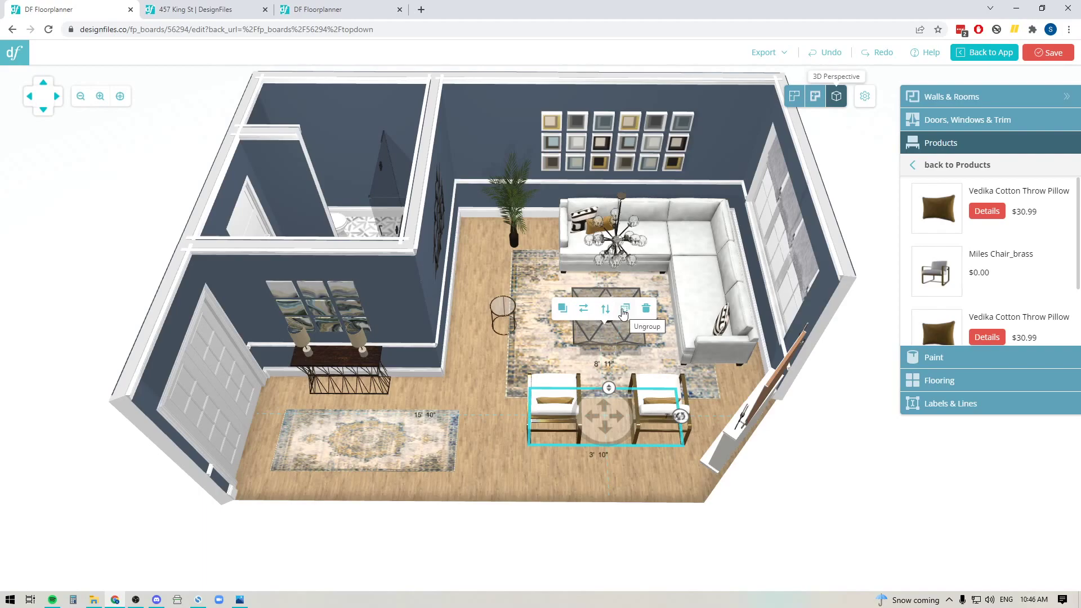
pyautogui.moveTo(686, 435); pyautogui.dragTo(608, 496)
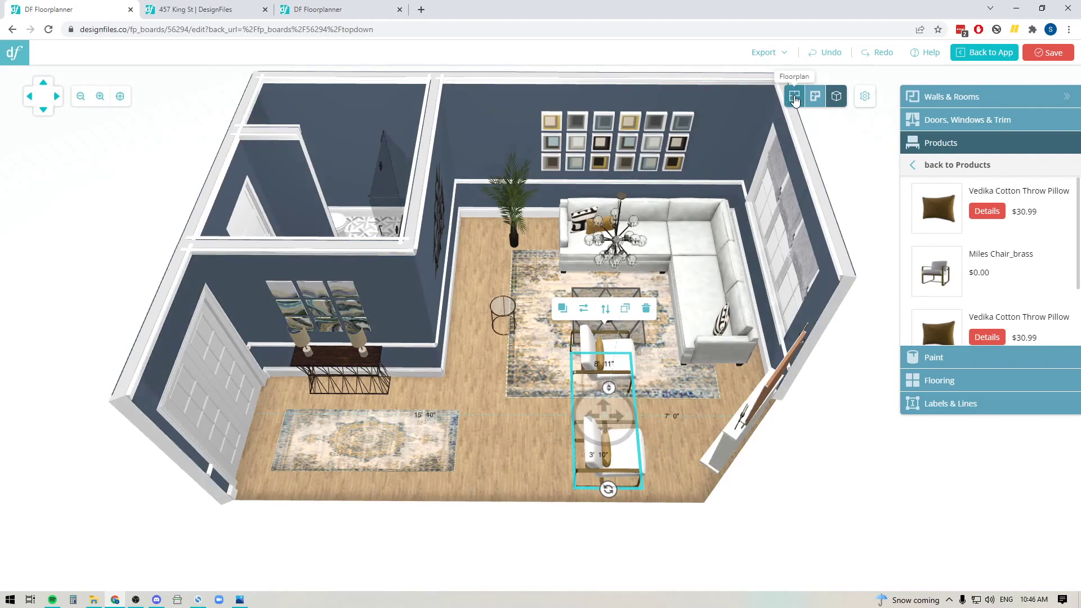
# - In the 2D floorplan view, move the chair group back beside the round side table and ungroup it
pyautogui.click(794, 97)
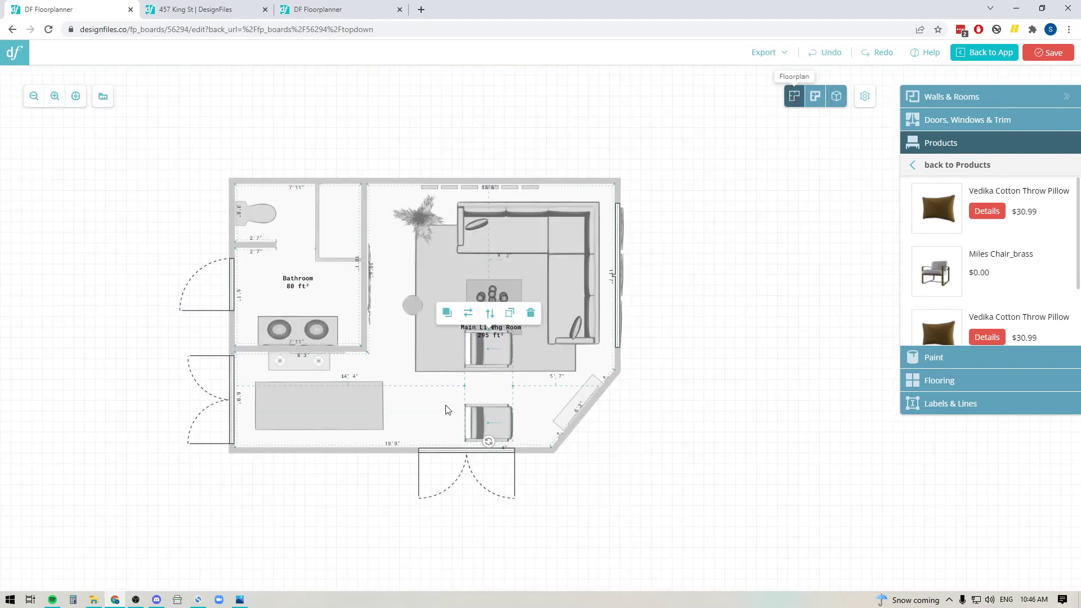
pyautogui.moveTo(509, 384); pyautogui.dragTo(426, 340)
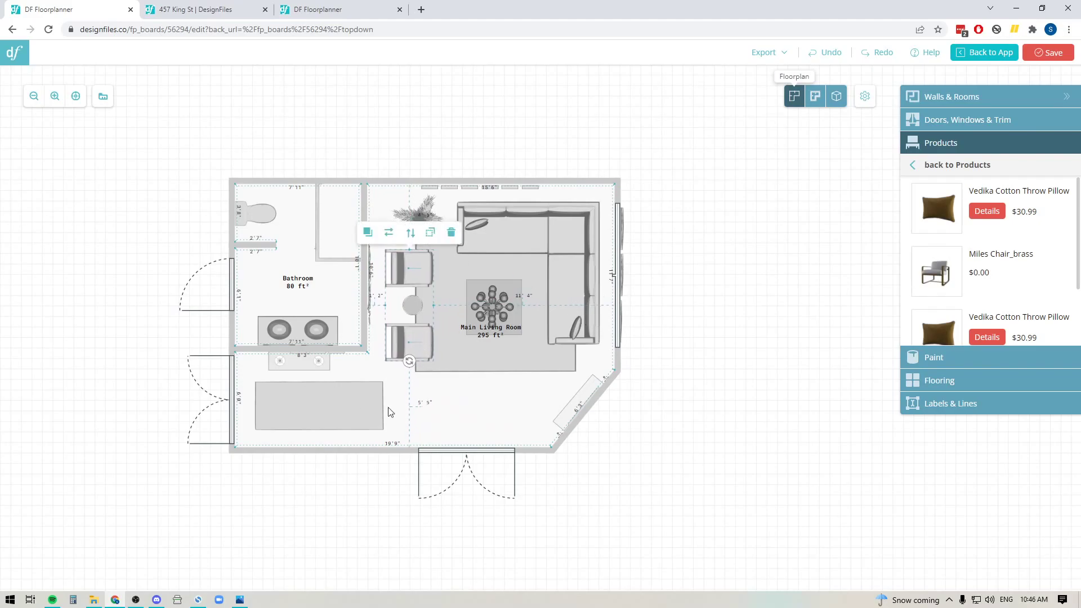
pyautogui.click(431, 233)
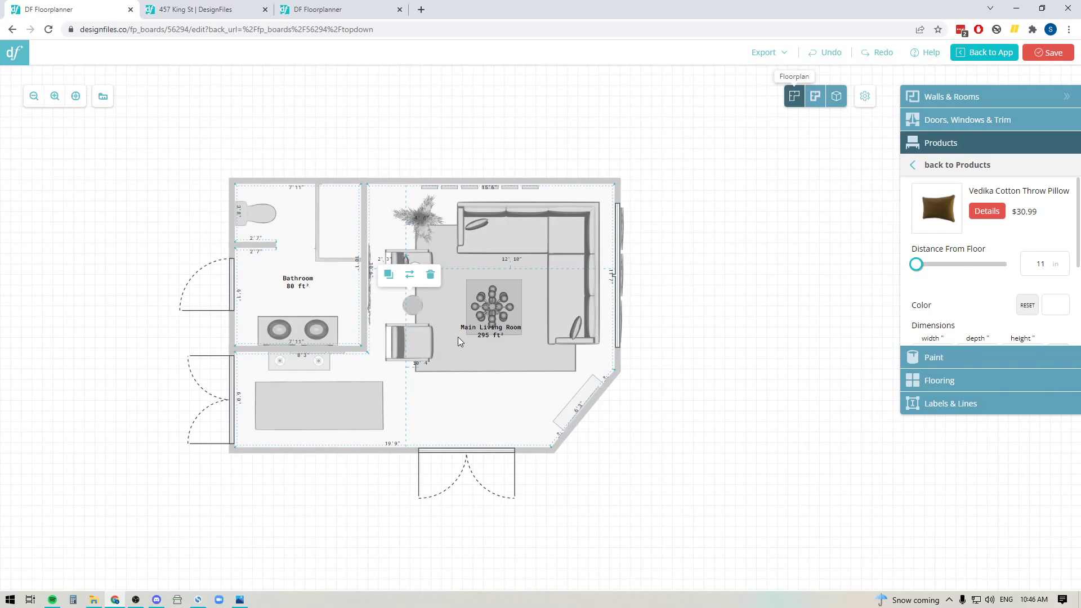
# - Display the dimensions of the Miles chair nearer the entry rug on the floorplan
pyautogui.scroll(3, 434, 372)
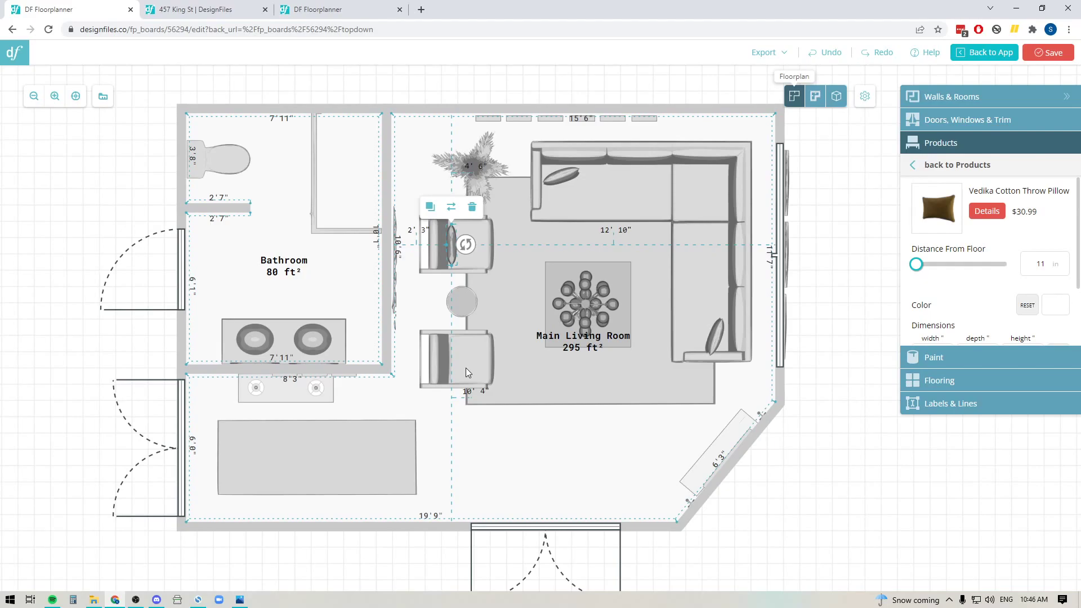
pyautogui.click(465, 367)
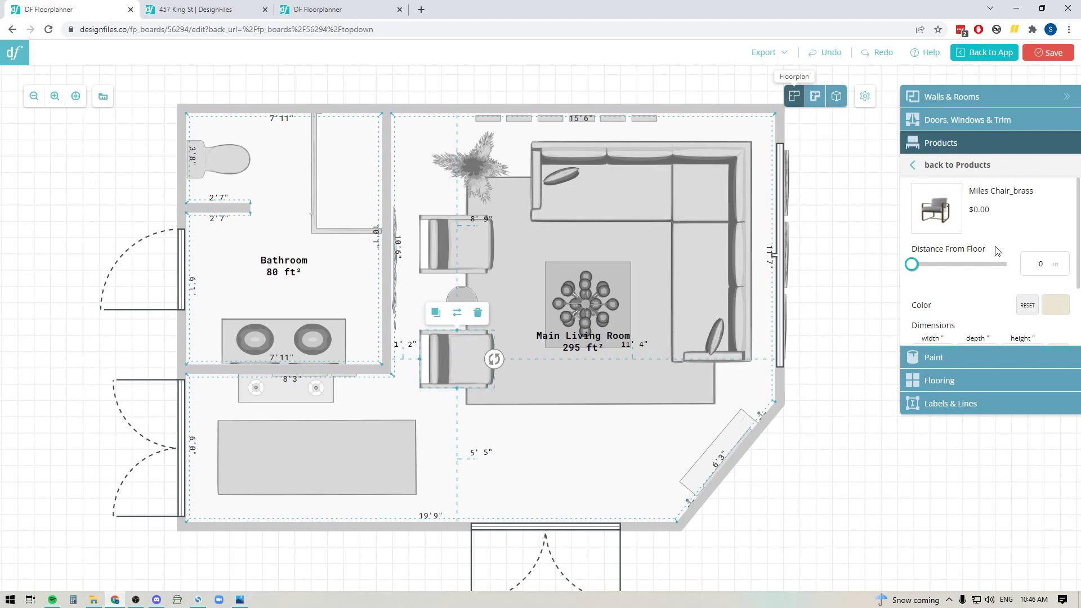
pyautogui.scroll(-2, 992, 318)
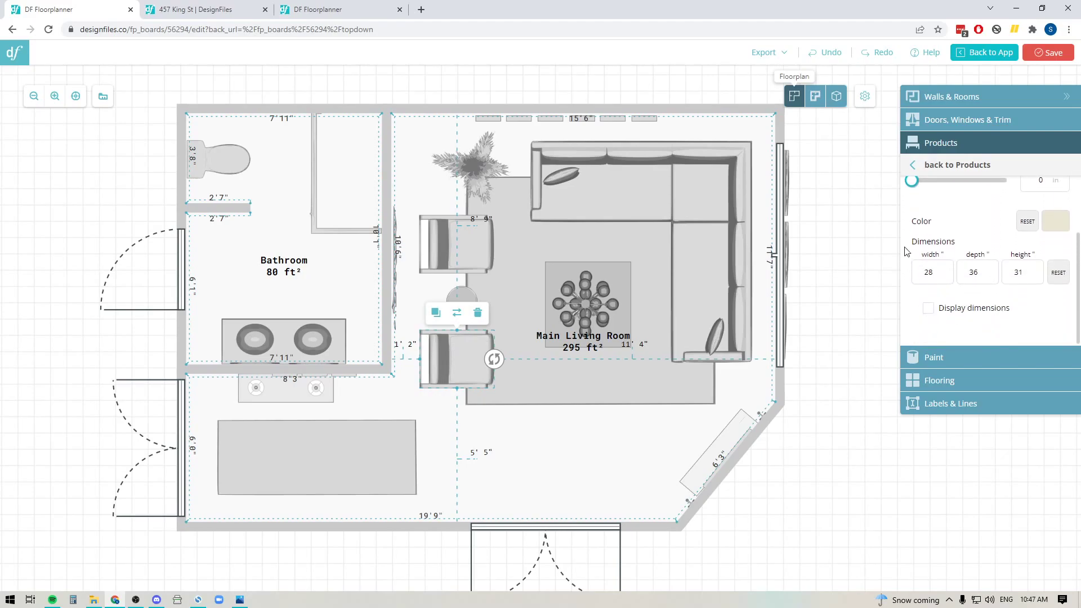
pyautogui.click(928, 309)
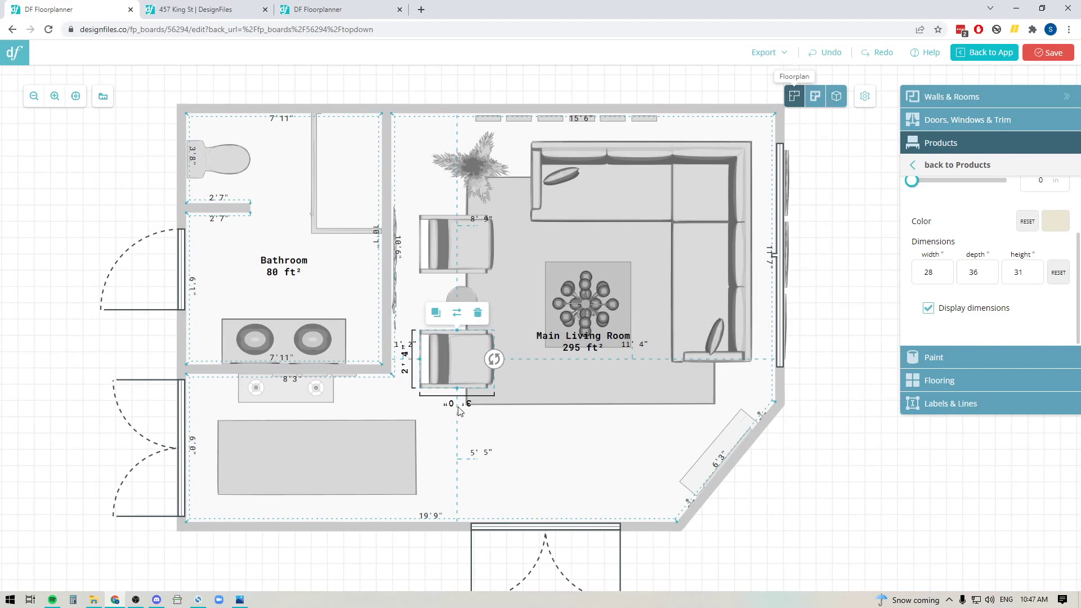
# - Display the dimensions of the entryway rug on the floorplan and deselect it
pyautogui.click(293, 453)
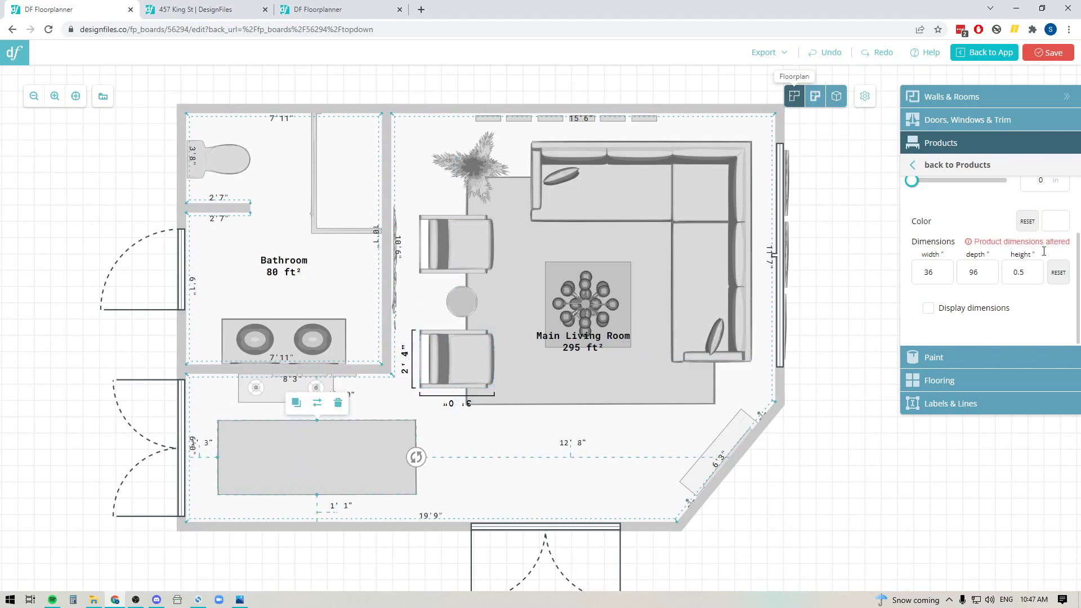
pyautogui.click(927, 308)
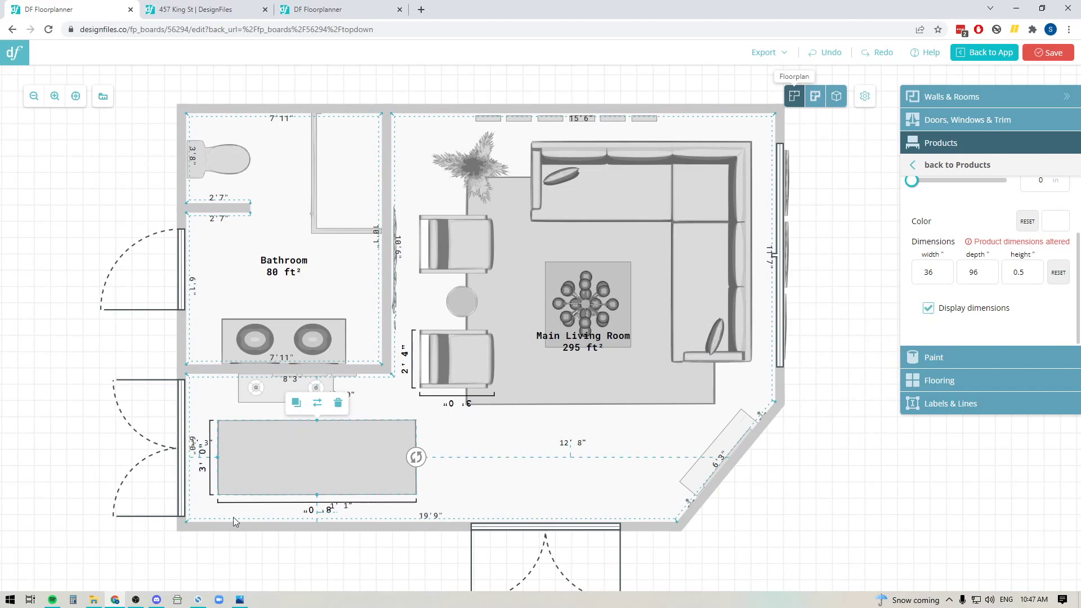
pyautogui.click(329, 549)
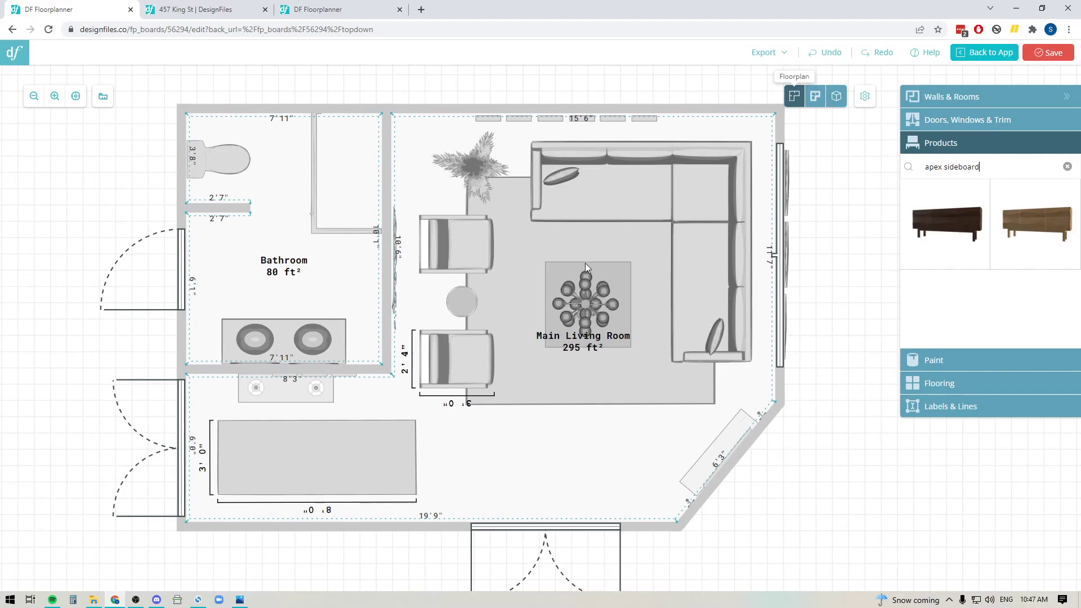
pyautogui.scroll(2, 636, 485)
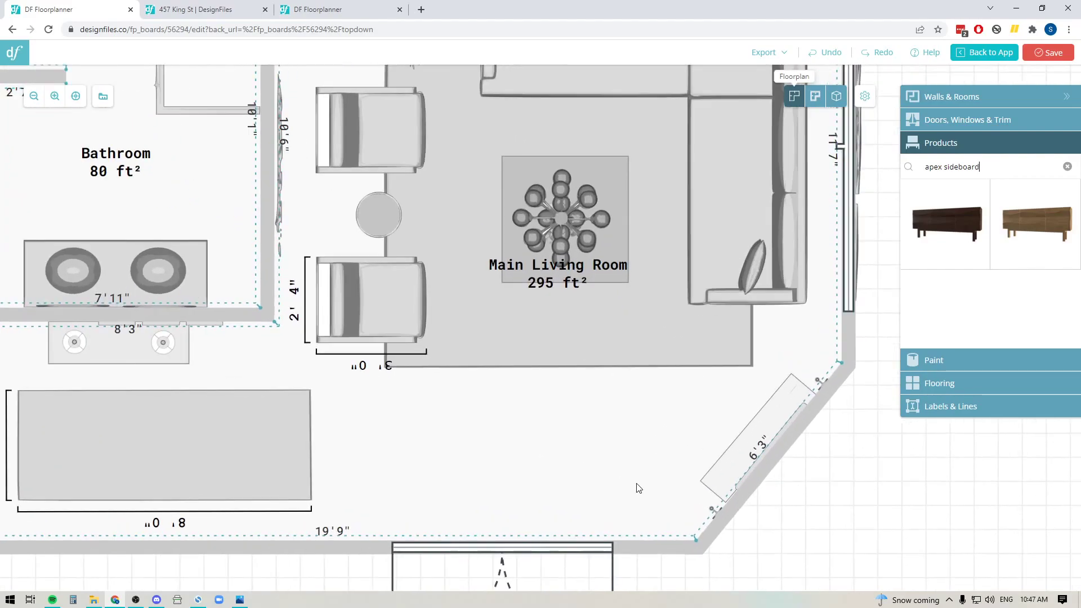
# - Measure the gap between the sectional sofa and the coffee table in the main living room, and dismiss the measurement
pyautogui.moveTo(872, 348); pyautogui.dragTo(822, 533)
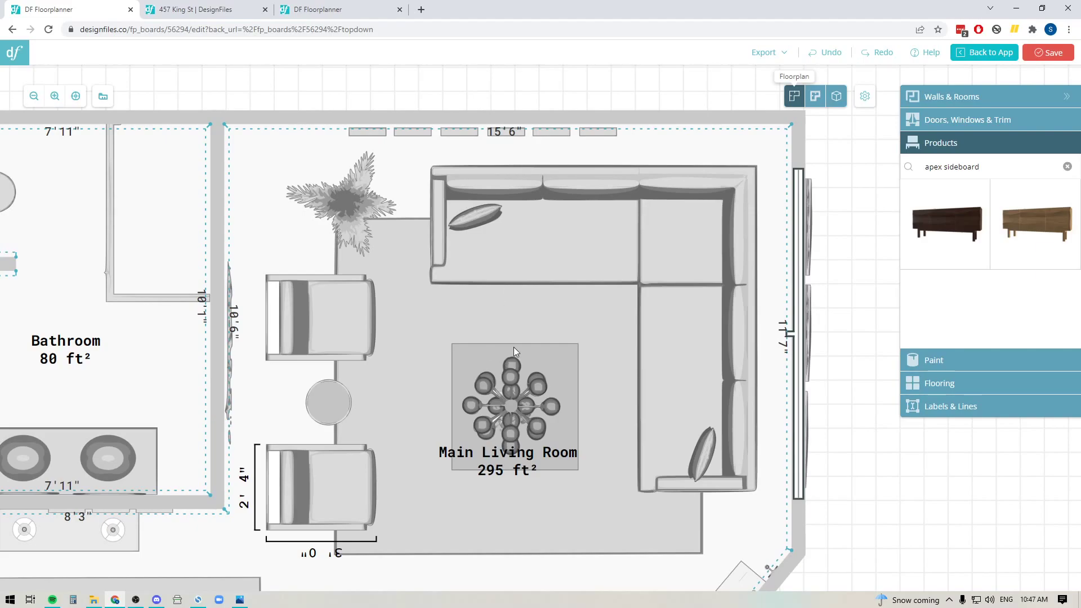
pyautogui.click(102, 98)
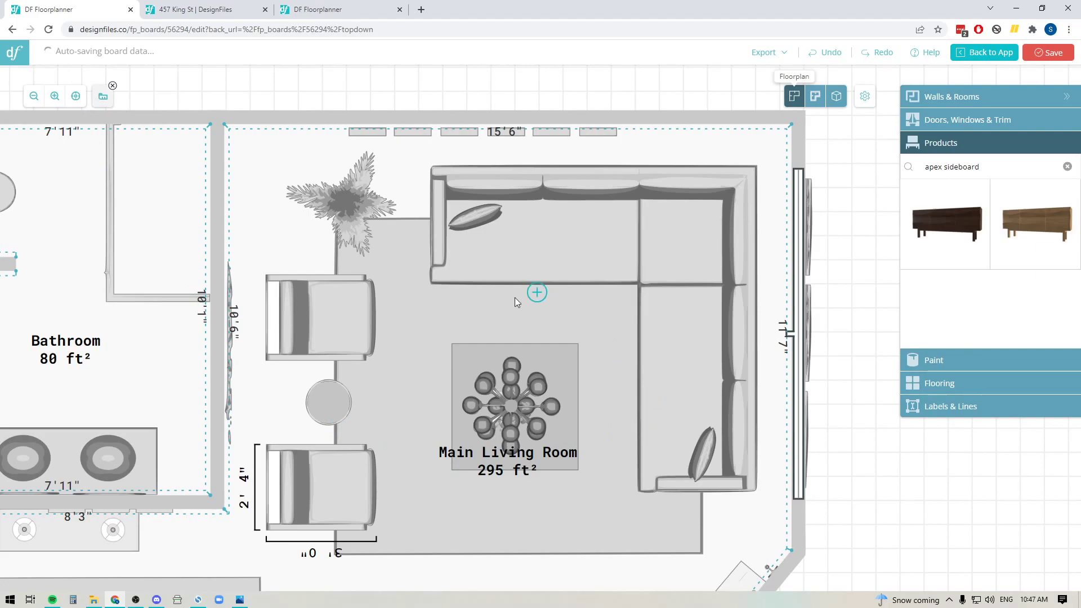
pyautogui.moveTo(500, 283); pyautogui.dragTo(502, 342)
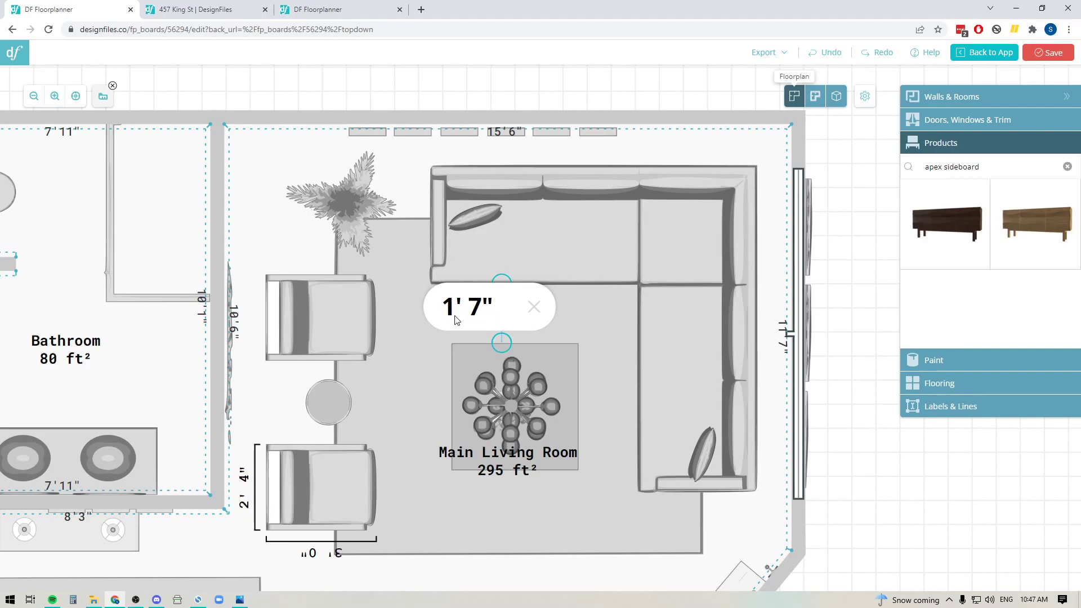
pyautogui.click(534, 307)
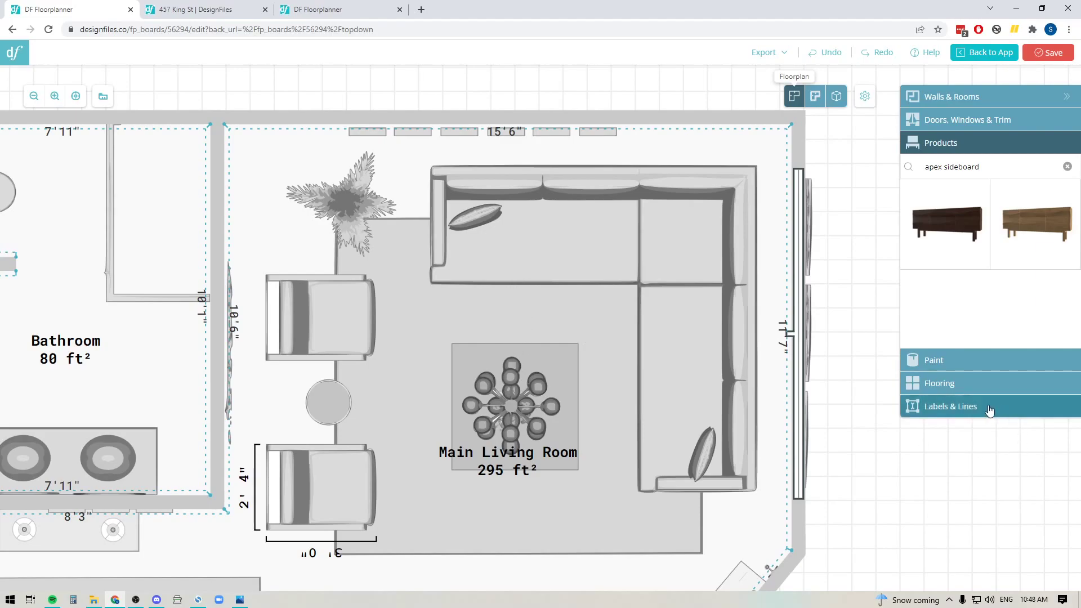
# - Draw a vertical line from the sofa's front edge to the coffee table and add its measurement as a label
pyautogui.click(952, 406)
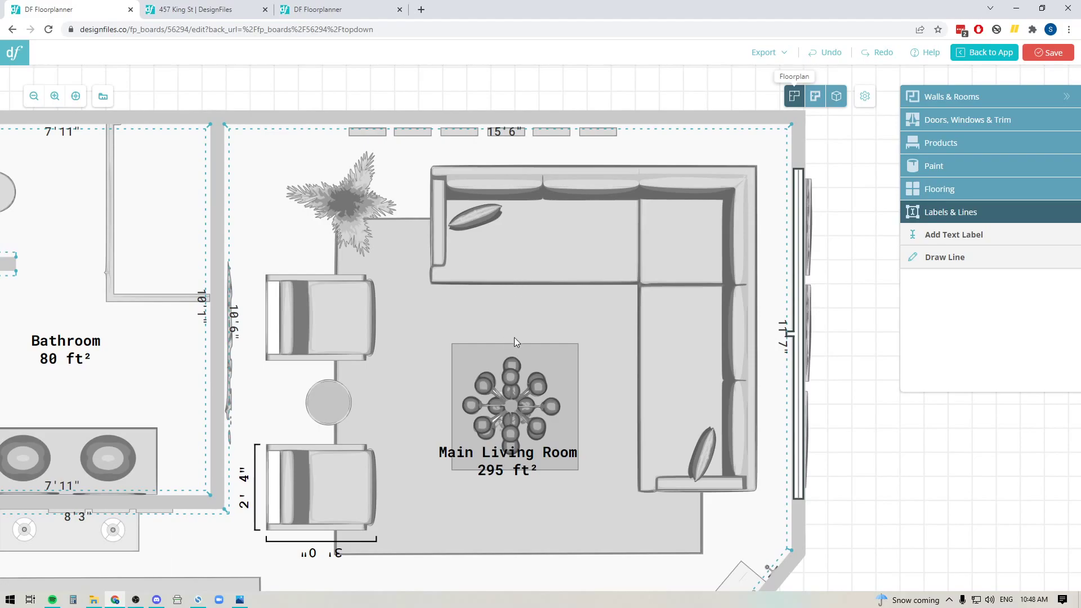
pyautogui.click(953, 257)
pyautogui.click(508, 284)
pyautogui.moveTo(509, 284); pyautogui.dragTo(509, 343)
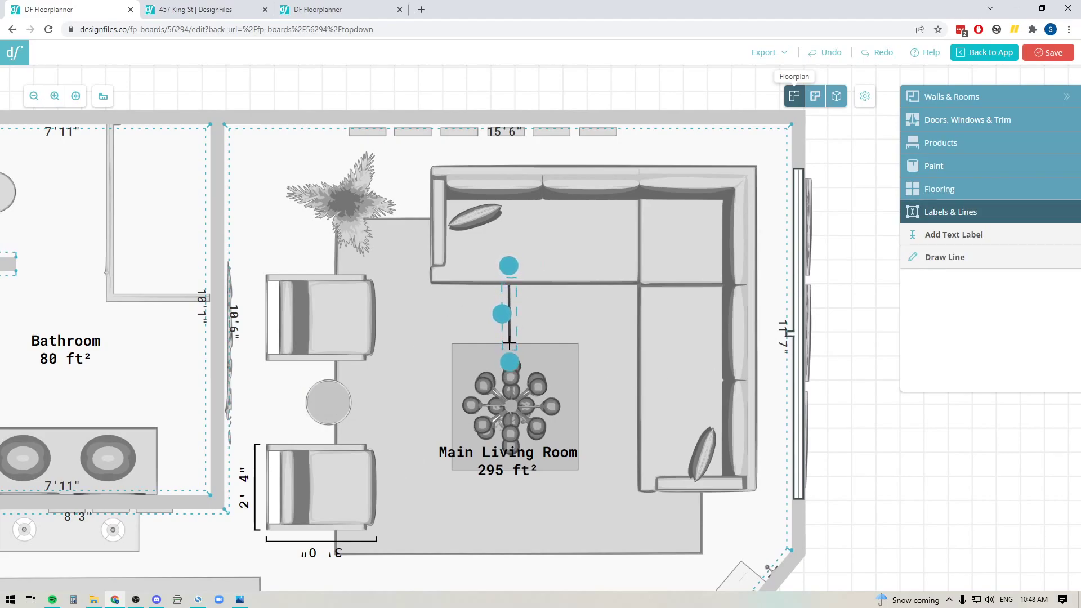
pyautogui.scroll(-3, 1021, 366)
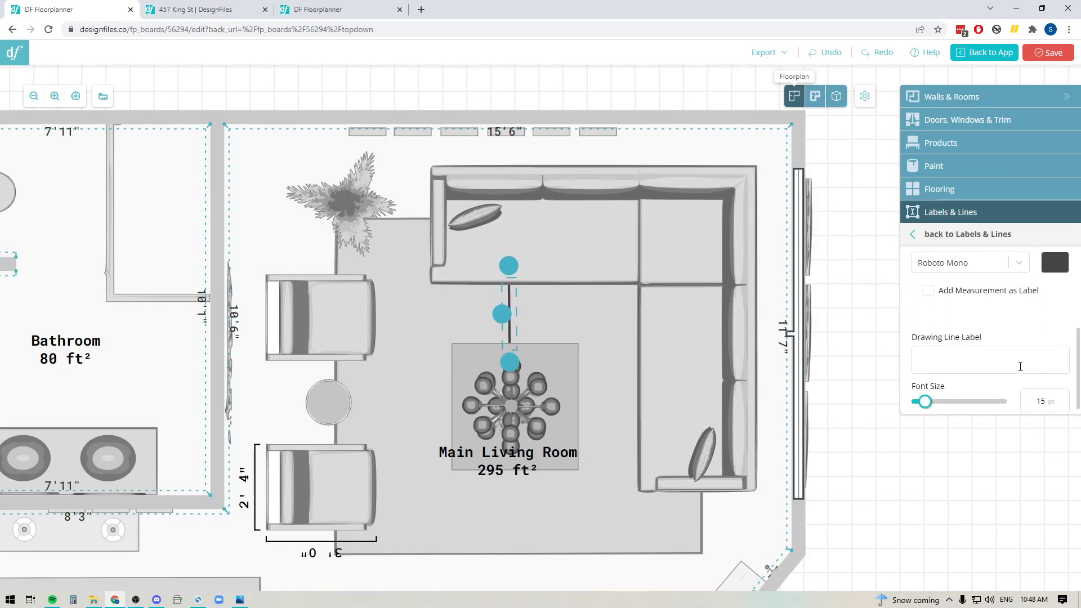
pyautogui.click(955, 293)
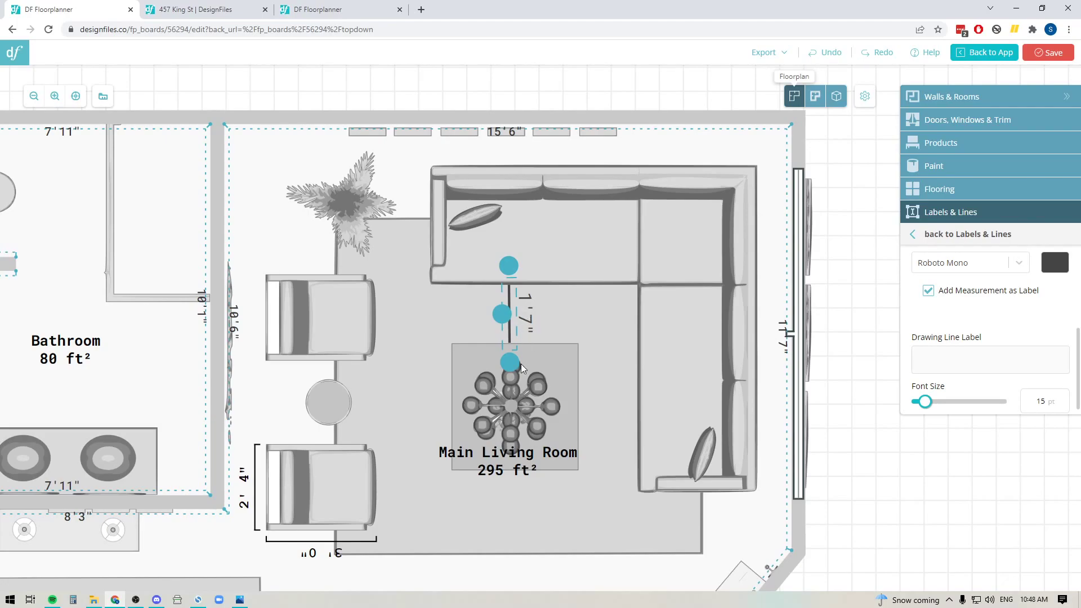
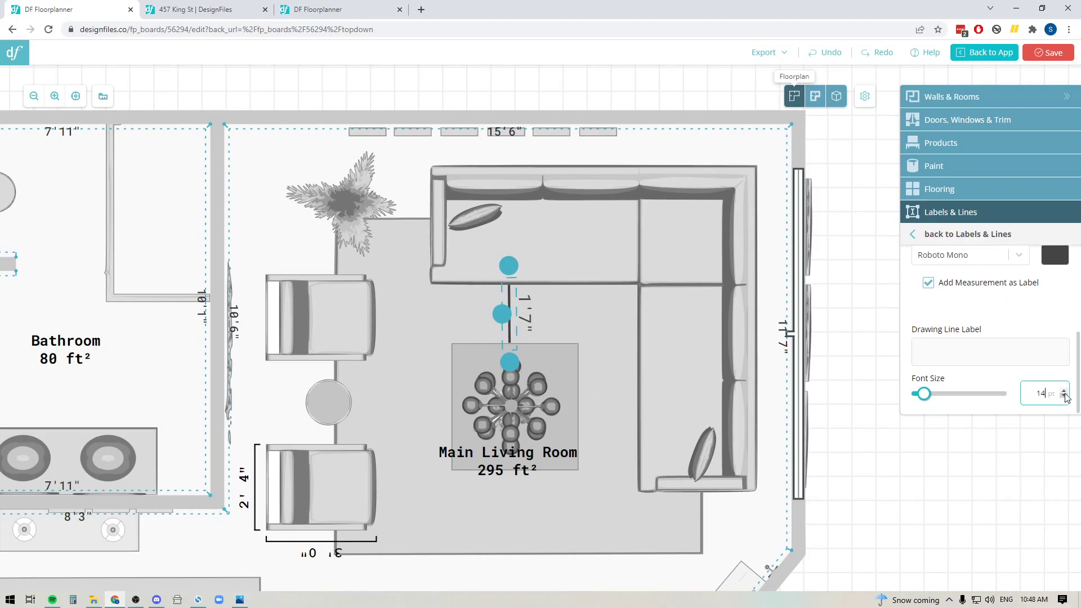
# - Set the drawn line's label font size to 11 pt and recolour the line and label red
pyautogui.click(1066, 397)
pyautogui.click(1065, 396)
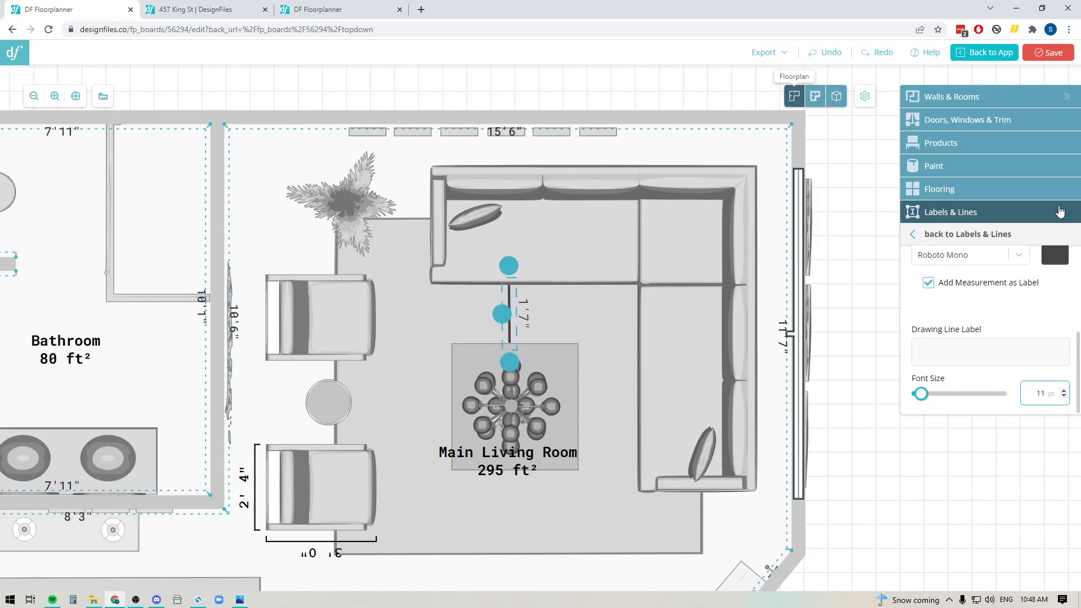
pyautogui.click(1056, 258)
pyautogui.click(983, 277)
pyautogui.moveTo(983, 276); pyautogui.dragTo(1039, 249)
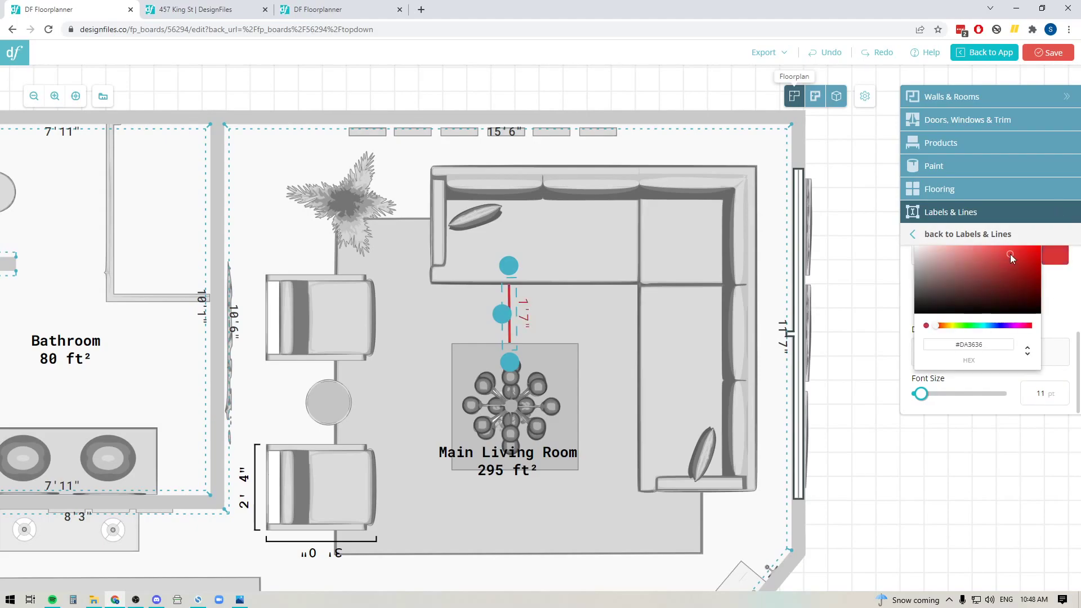
pyautogui.click(1058, 297)
# - Set the red line's thickness to 1 and its line style to Dashed, and deselect it
pyautogui.scroll(-3, 1032, 327)
pyautogui.scroll(1, 1033, 326)
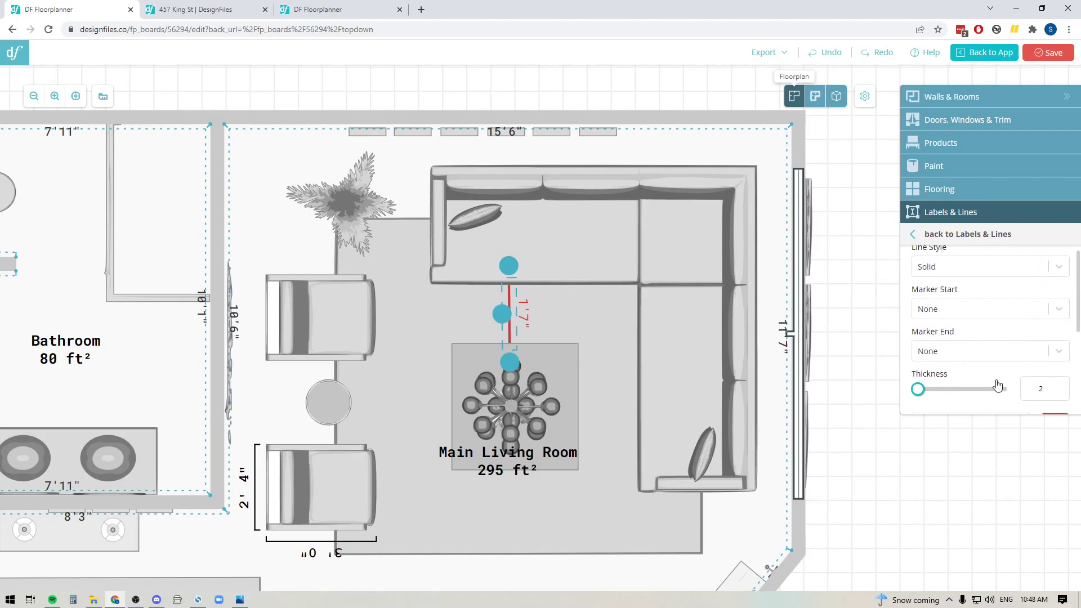
pyautogui.click(1064, 392)
pyautogui.click(971, 266)
pyautogui.click(942, 311)
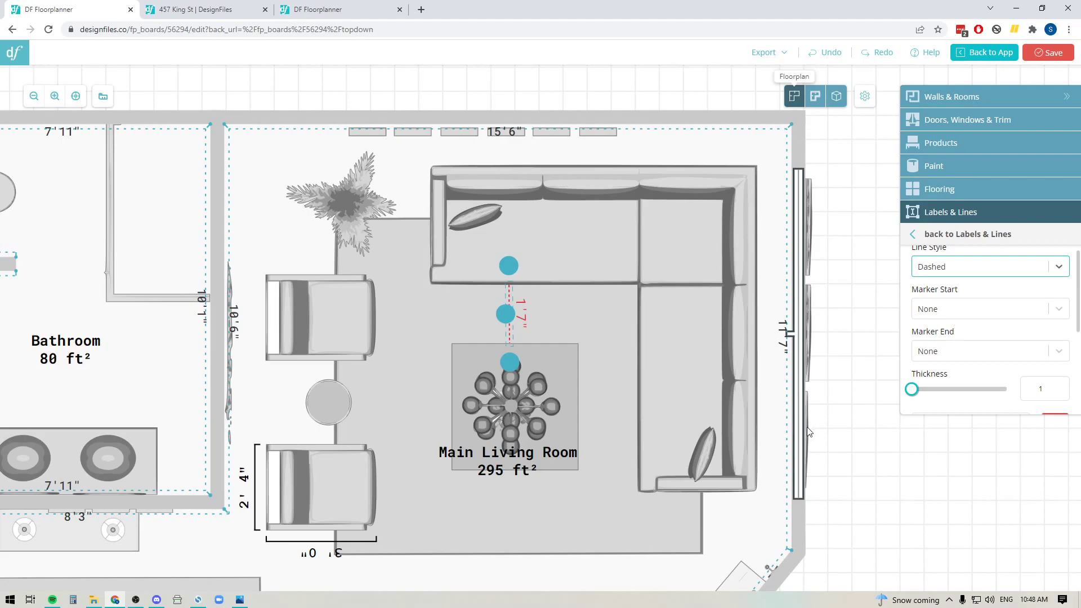
pyautogui.scroll(-3, 841, 426)
pyautogui.moveTo(908, 522); pyautogui.dragTo(802, 450)
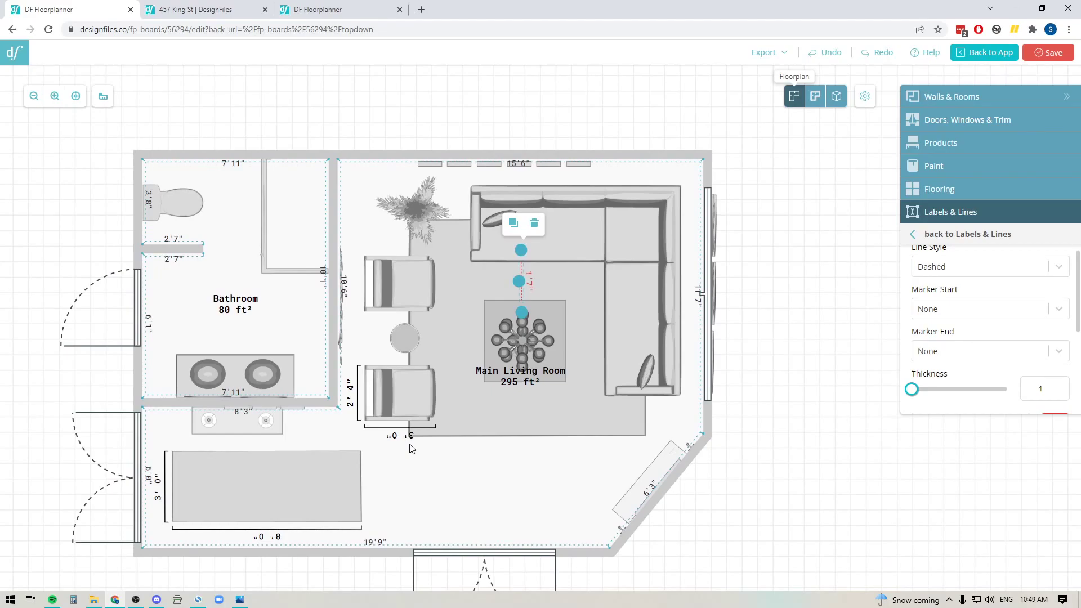
pyautogui.click(777, 362)
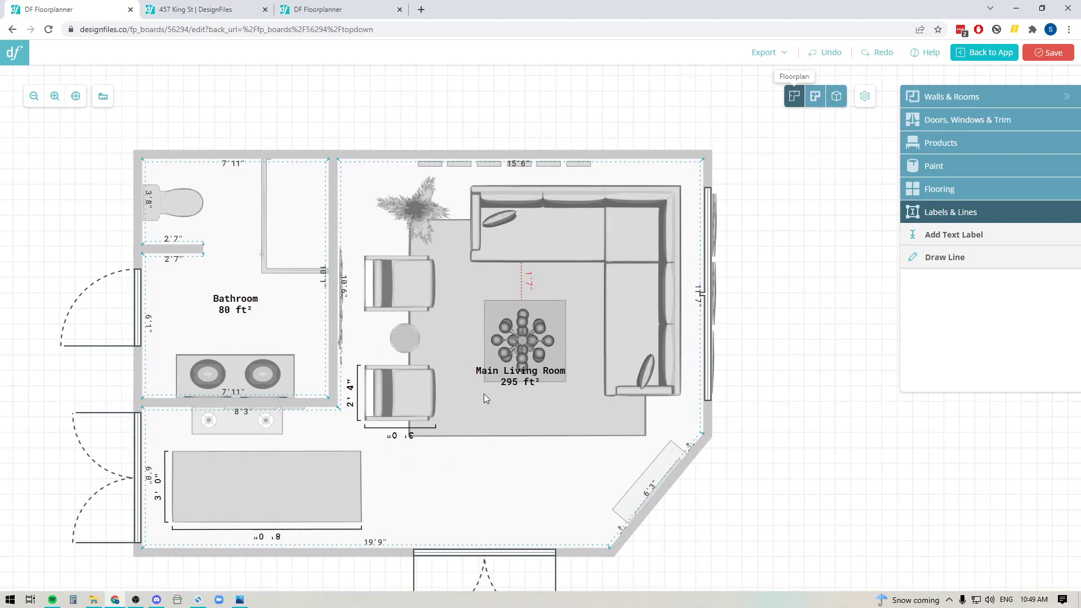
# - Set up a Quick 3D Perspective render for saving, framing the living room seating area with a mid-range field of view
pyautogui.click(1049, 52)
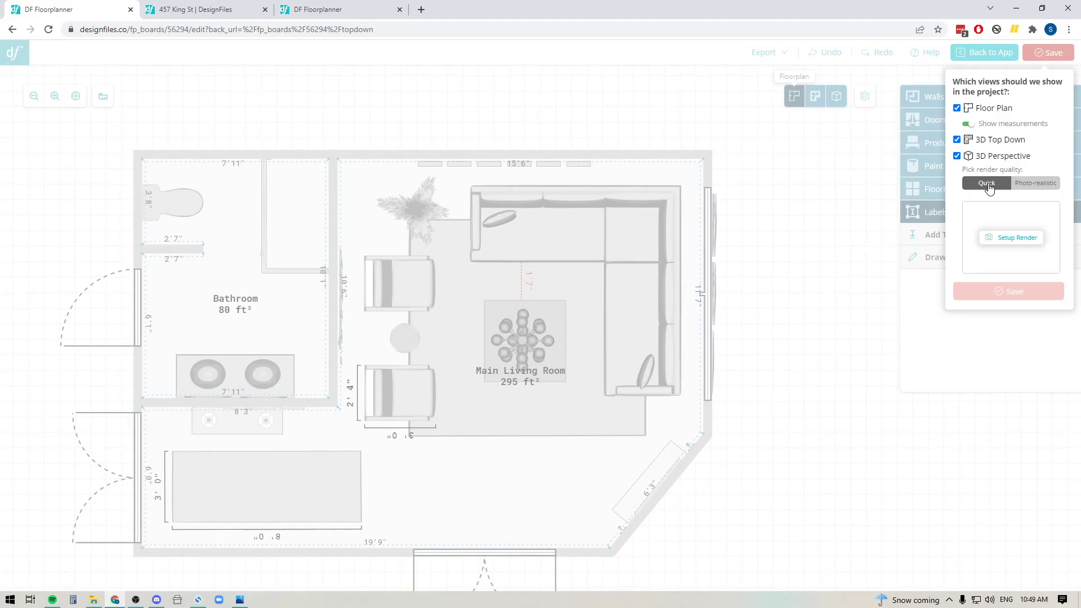
pyautogui.click(1008, 240)
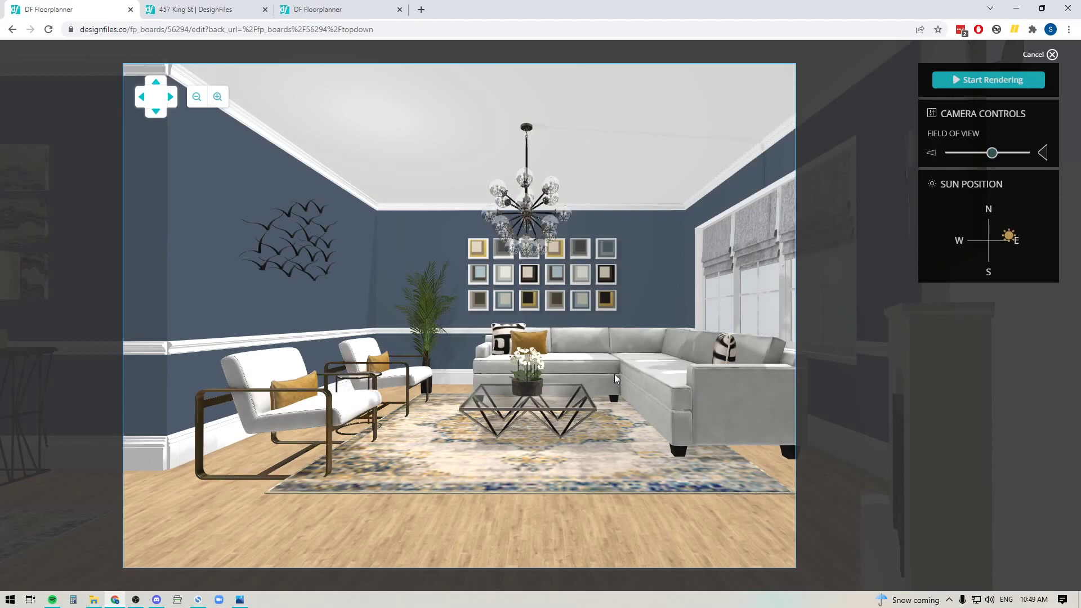
pyautogui.moveTo(536, 515)
pyautogui.mouseDown()
pyautogui.moveTo(495, 521)
pyautogui.moveTo(587, 528)
pyautogui.moveTo(536, 526)
pyautogui.moveTo(546, 525)
pyautogui.mouseUp()
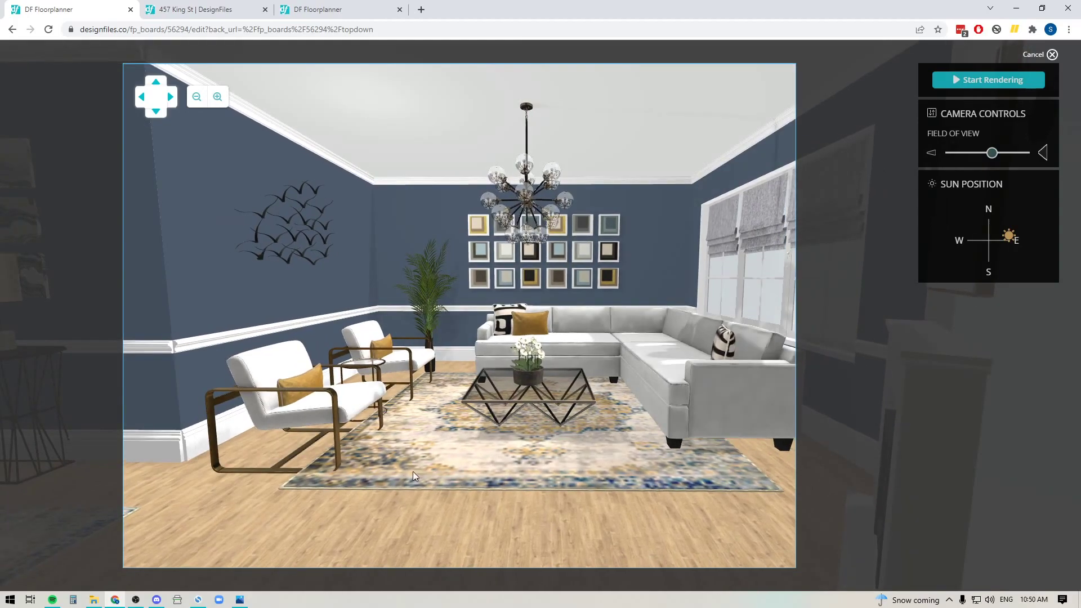
pyautogui.moveTo(462, 529)
pyautogui.mouseDown()
pyautogui.moveTo(404, 525)
pyautogui.moveTo(501, 534)
pyautogui.moveTo(458, 529)
pyautogui.mouseUp()
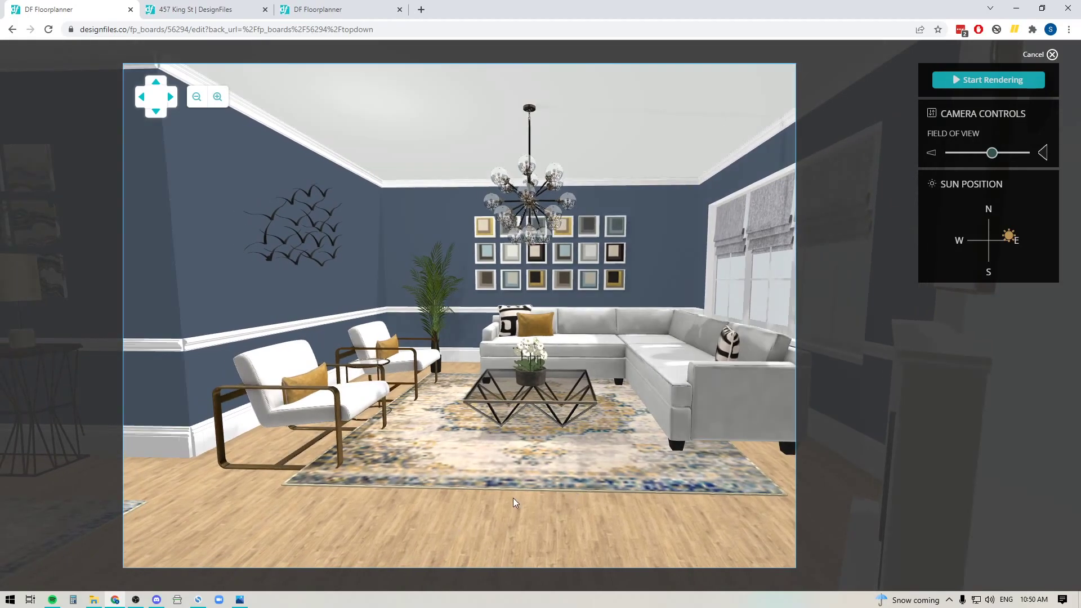
pyautogui.moveTo(396, 510)
pyautogui.mouseDown()
pyautogui.moveTo(437, 515)
pyautogui.moveTo(420, 498)
pyautogui.moveTo(395, 498)
pyautogui.mouseUp()
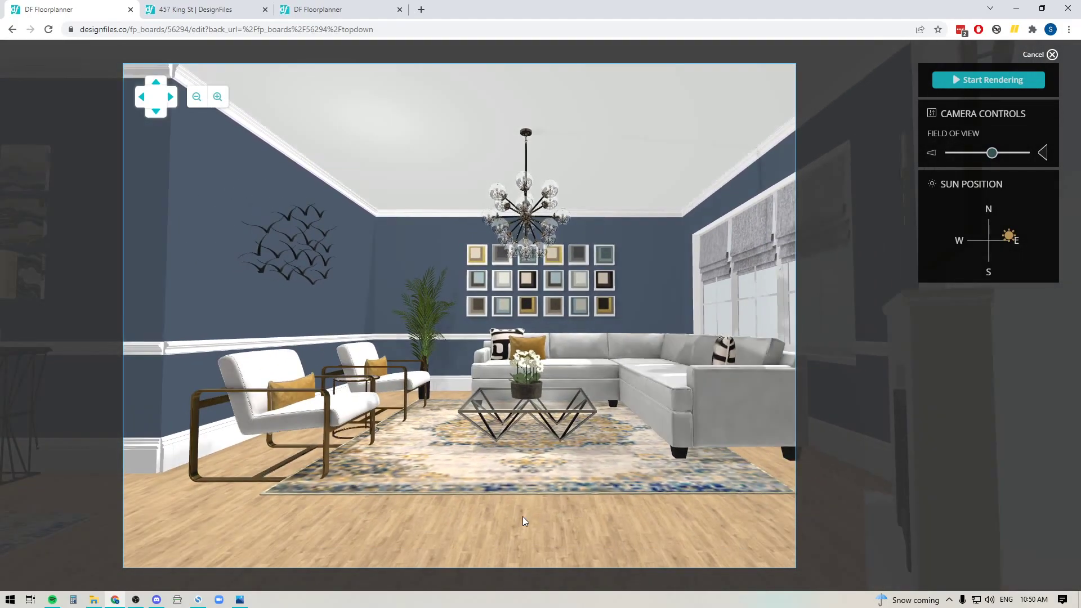
pyautogui.moveTo(518, 518); pyautogui.dragTo(549, 518)
pyautogui.moveTo(491, 536)
pyautogui.mouseDown()
pyautogui.moveTo(551, 534)
pyautogui.moveTo(441, 532)
pyautogui.moveTo(489, 536)
pyautogui.mouseUp()
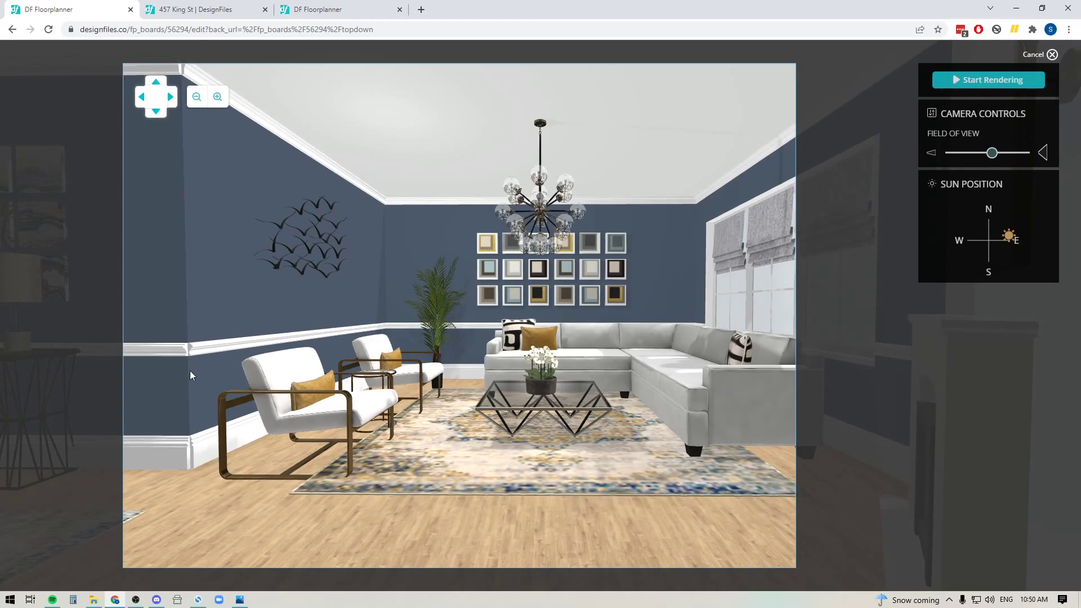
pyautogui.moveTo(472, 545); pyautogui.dragTo(474, 542)
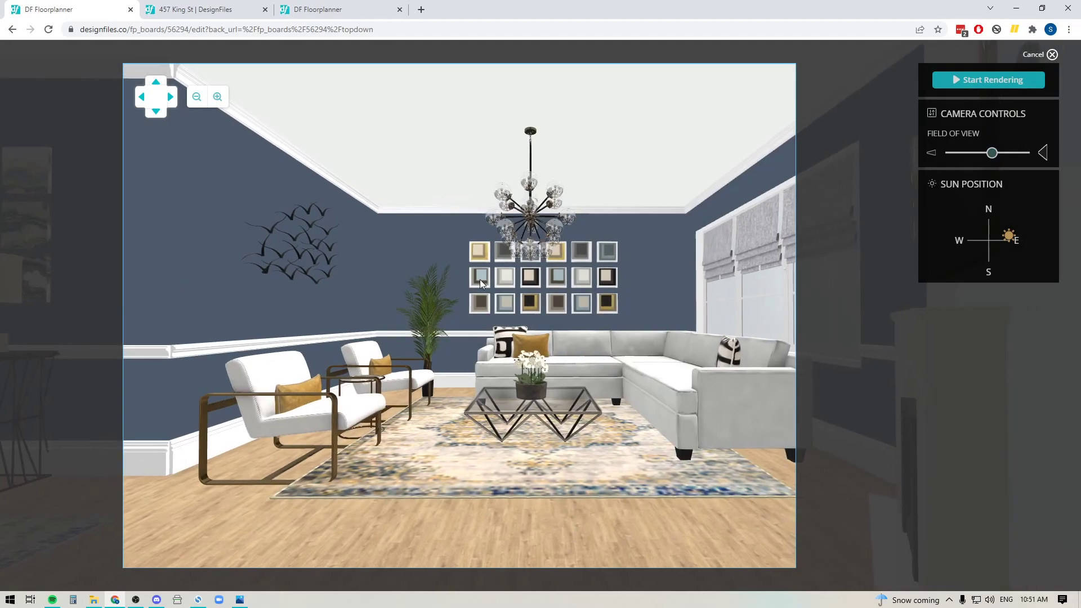
pyautogui.moveTo(586, 522); pyautogui.dragTo(524, 453)
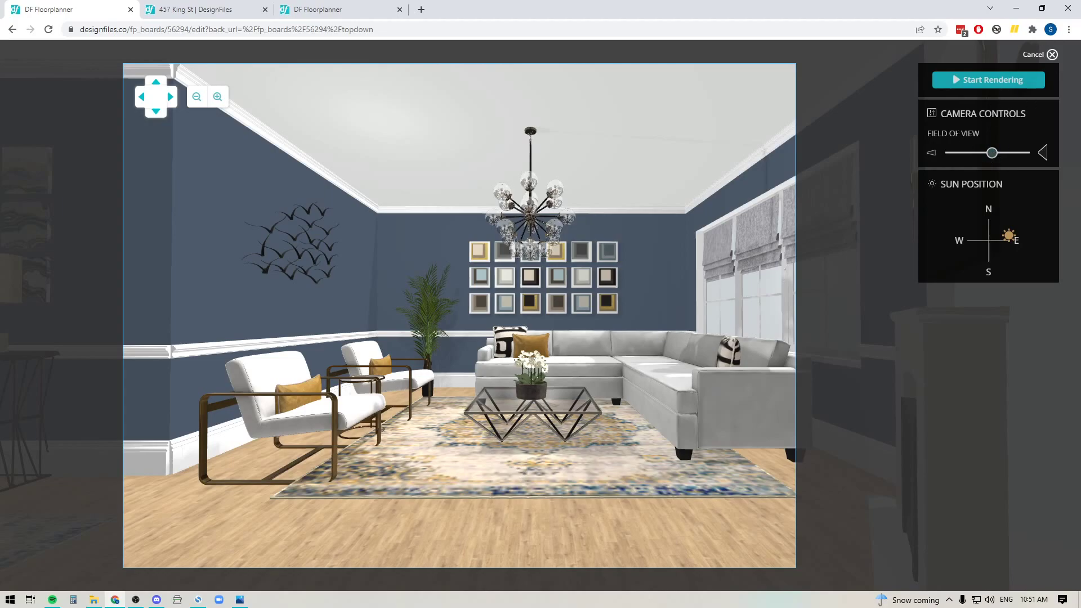
pyautogui.moveTo(992, 153)
pyautogui.mouseDown()
pyautogui.moveTo(966, 153)
pyautogui.moveTo(1014, 161)
pyautogui.moveTo(991, 161)
pyautogui.moveTo(1002, 161)
pyautogui.mouseUp()
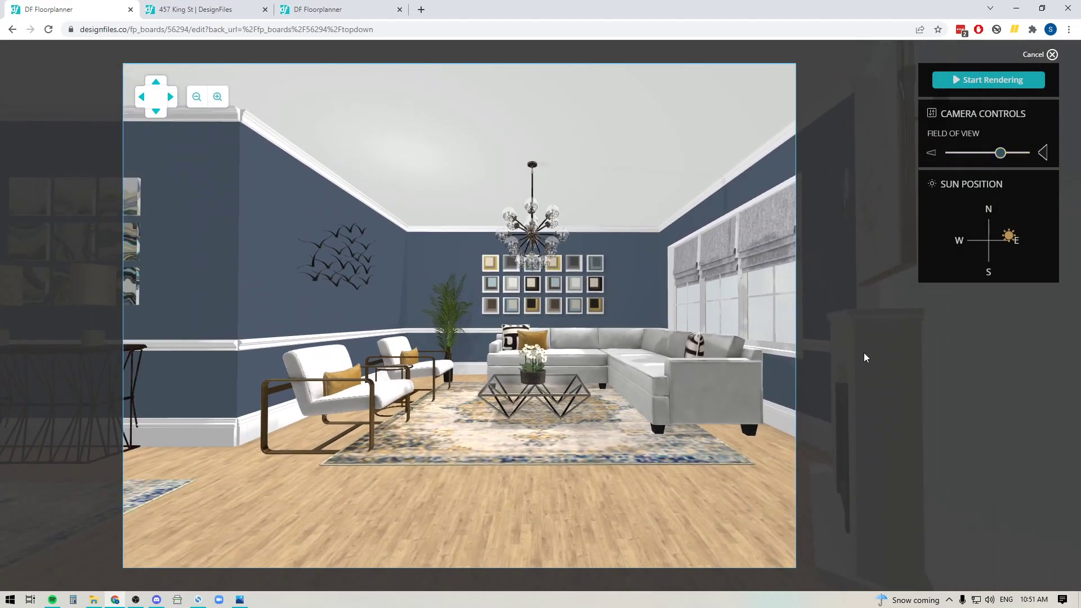
pyautogui.moveTo(1001, 154); pyautogui.dragTo(992, 157)
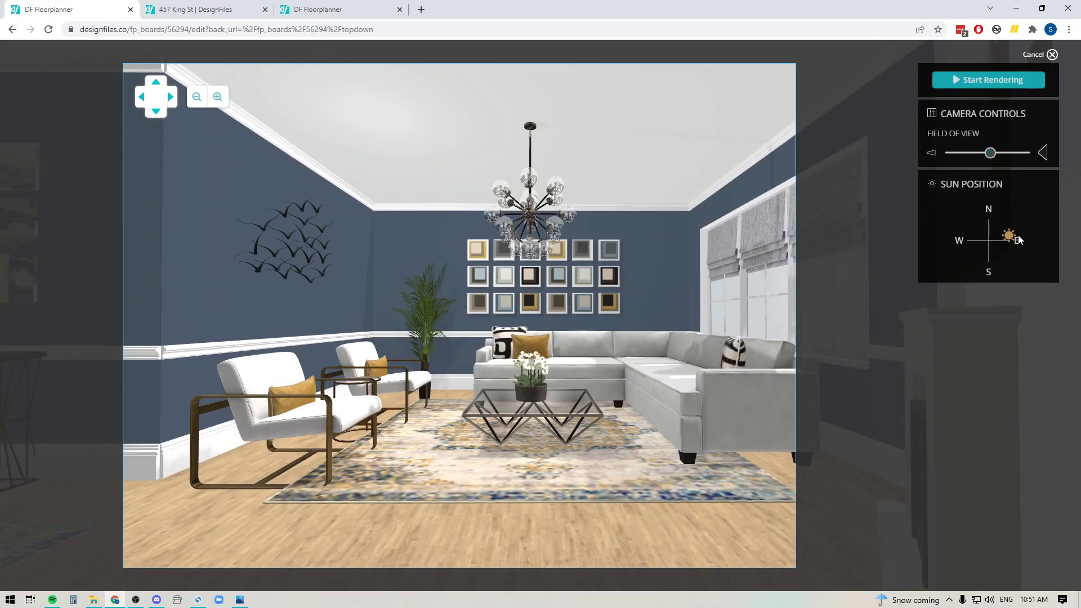
# - Render the scene with the sun in the southeast and save it to the project with the floor plan and 3D top-down views
pyautogui.moveTo(1008, 236); pyautogui.dragTo(1005, 260)
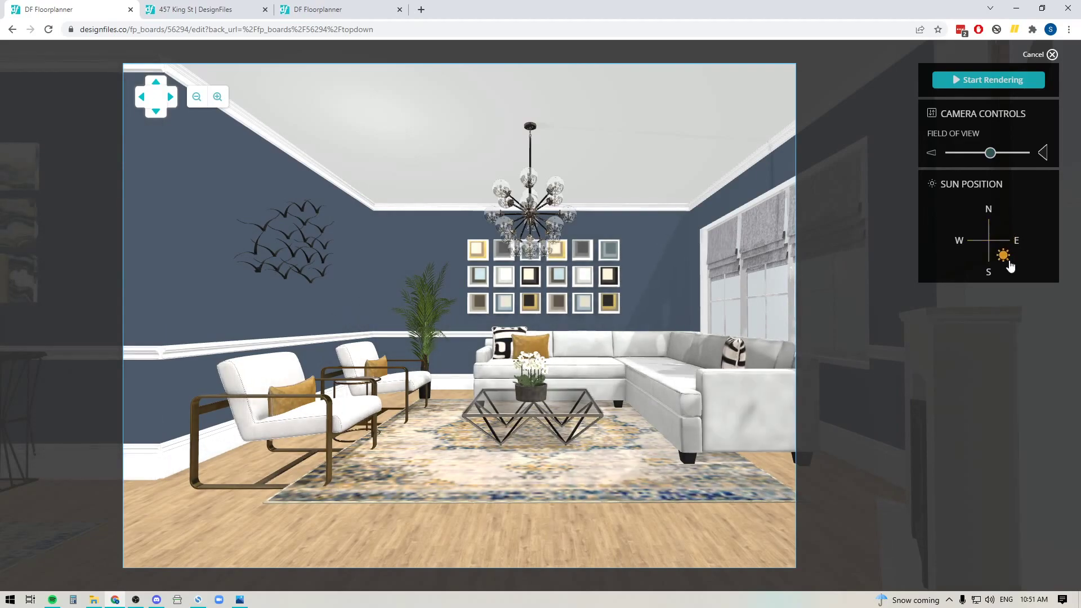
pyautogui.click(990, 84)
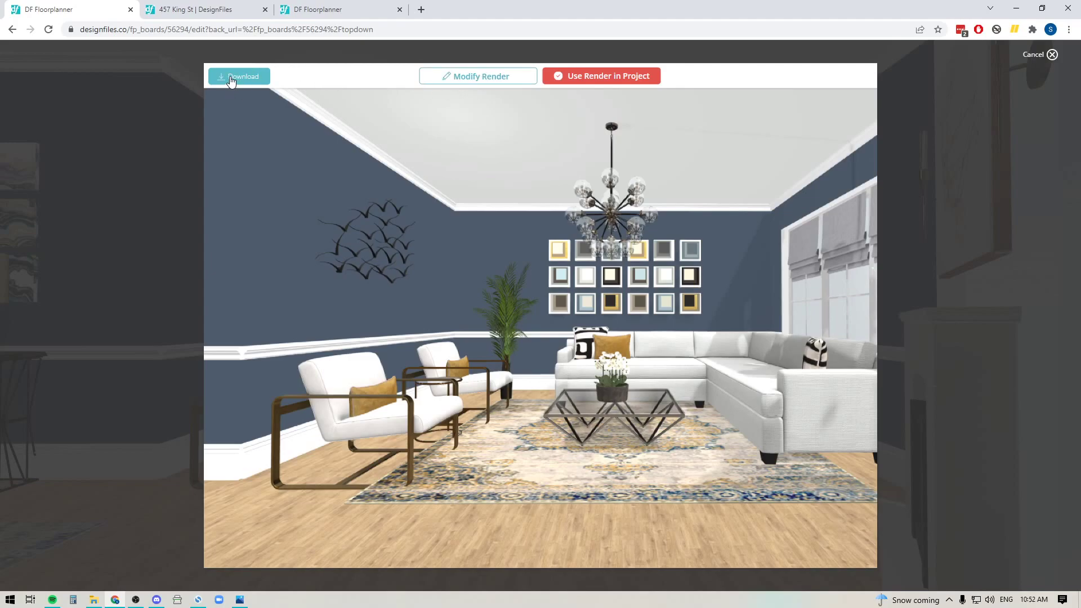
pyautogui.click(596, 82)
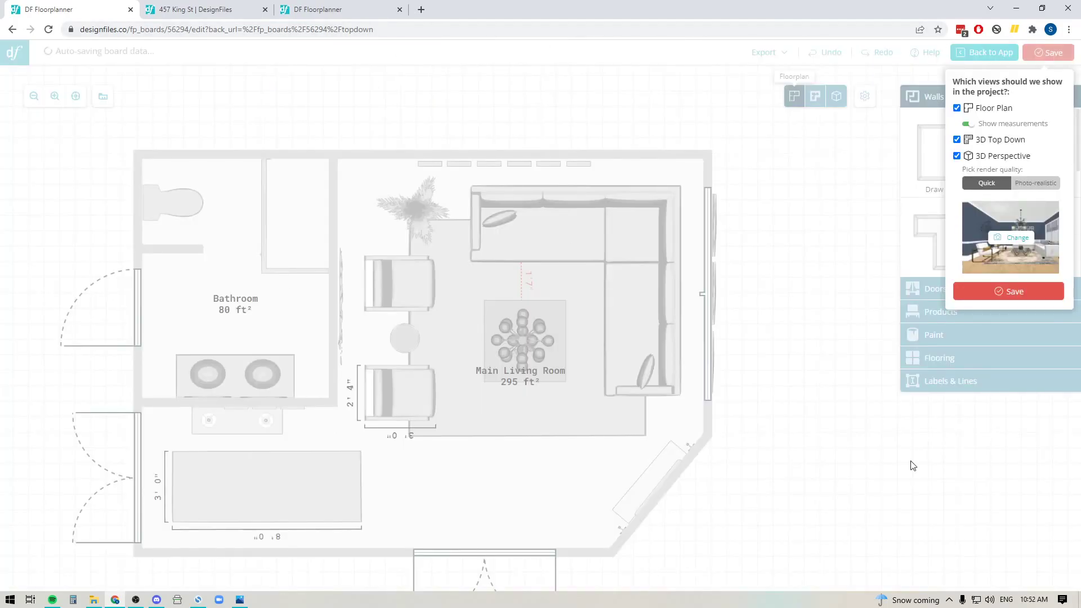
pyautogui.click(1021, 293)
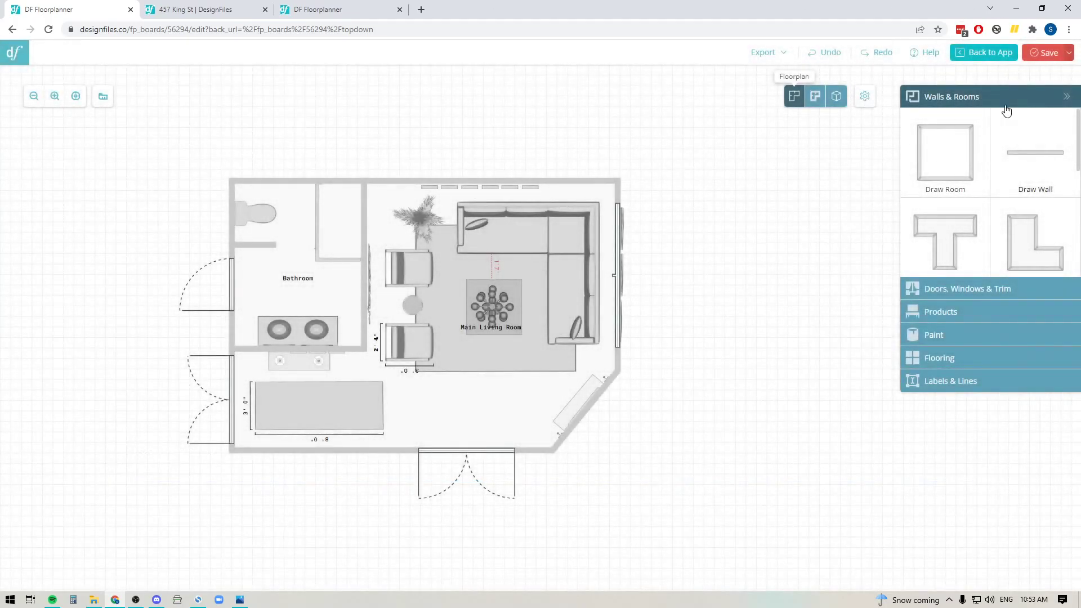
# - Return to the project and review the saved Topdown and Perspective designs
pyautogui.click(982, 53)
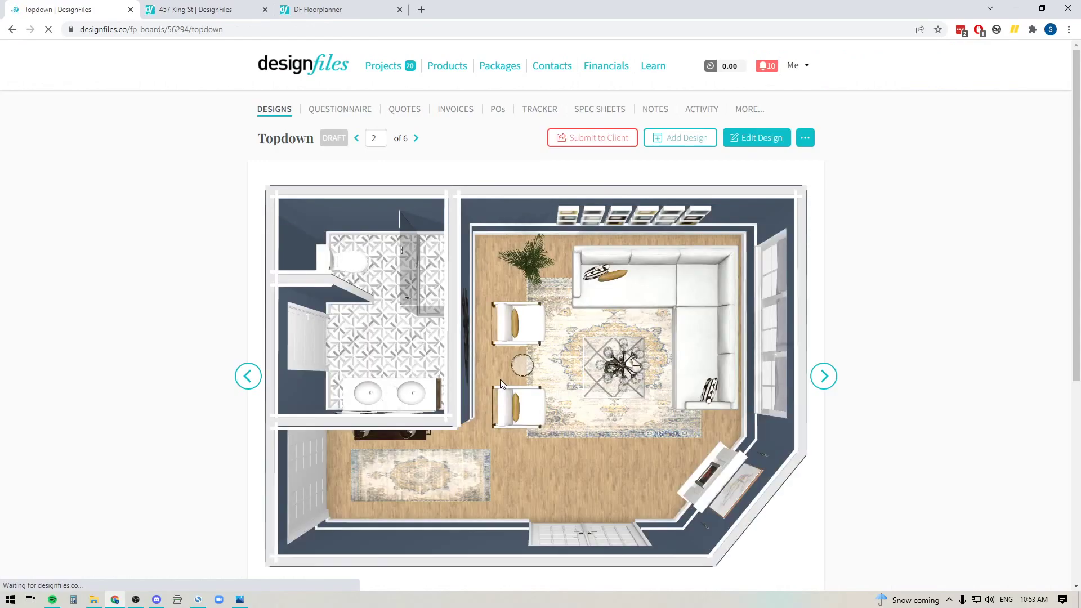
pyautogui.click(824, 376)
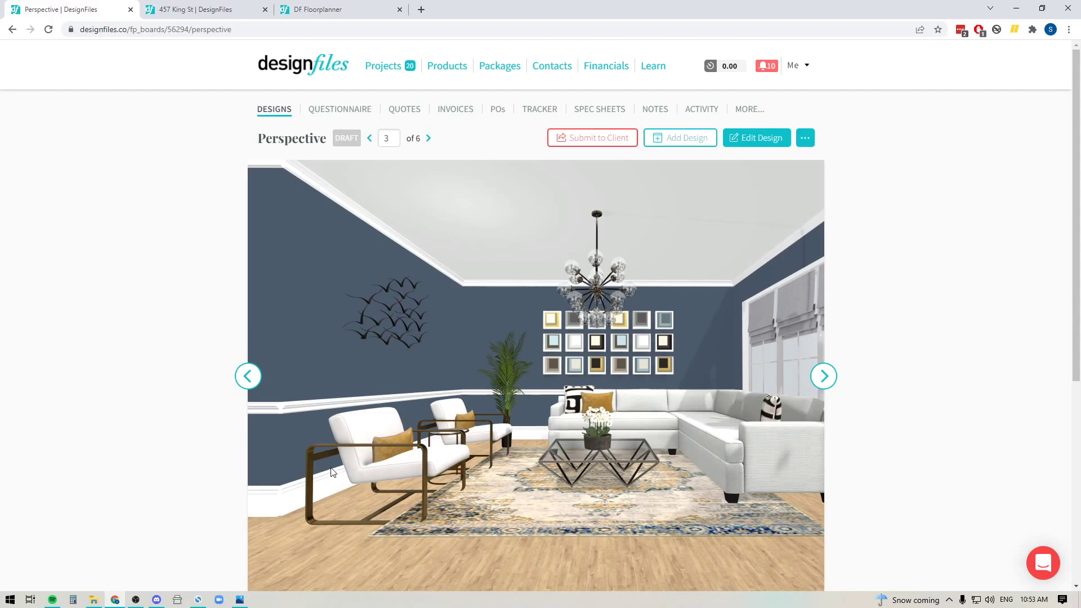
pyautogui.click(251, 377)
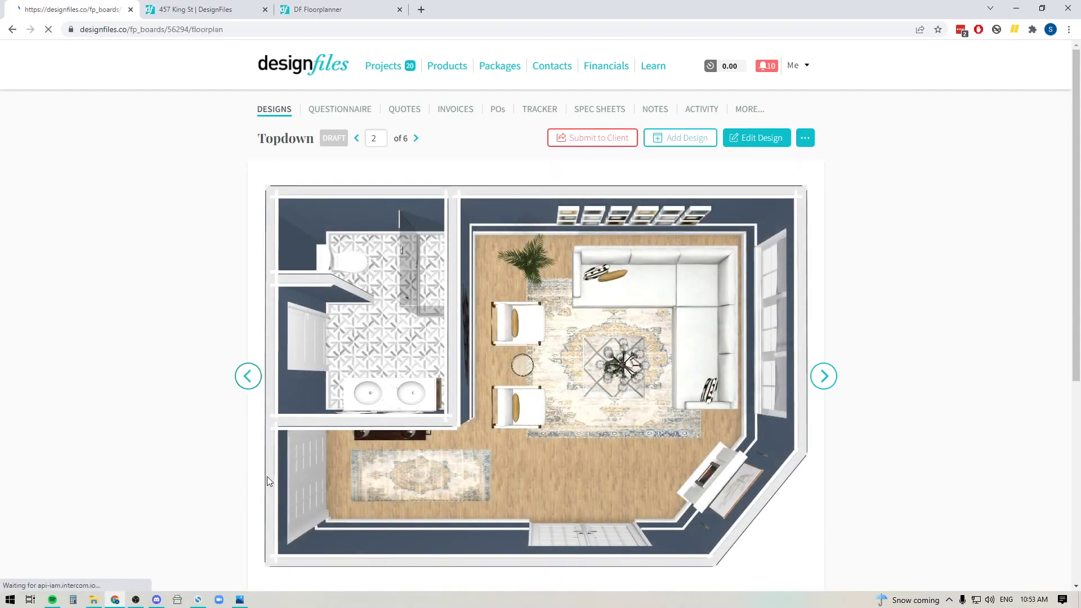